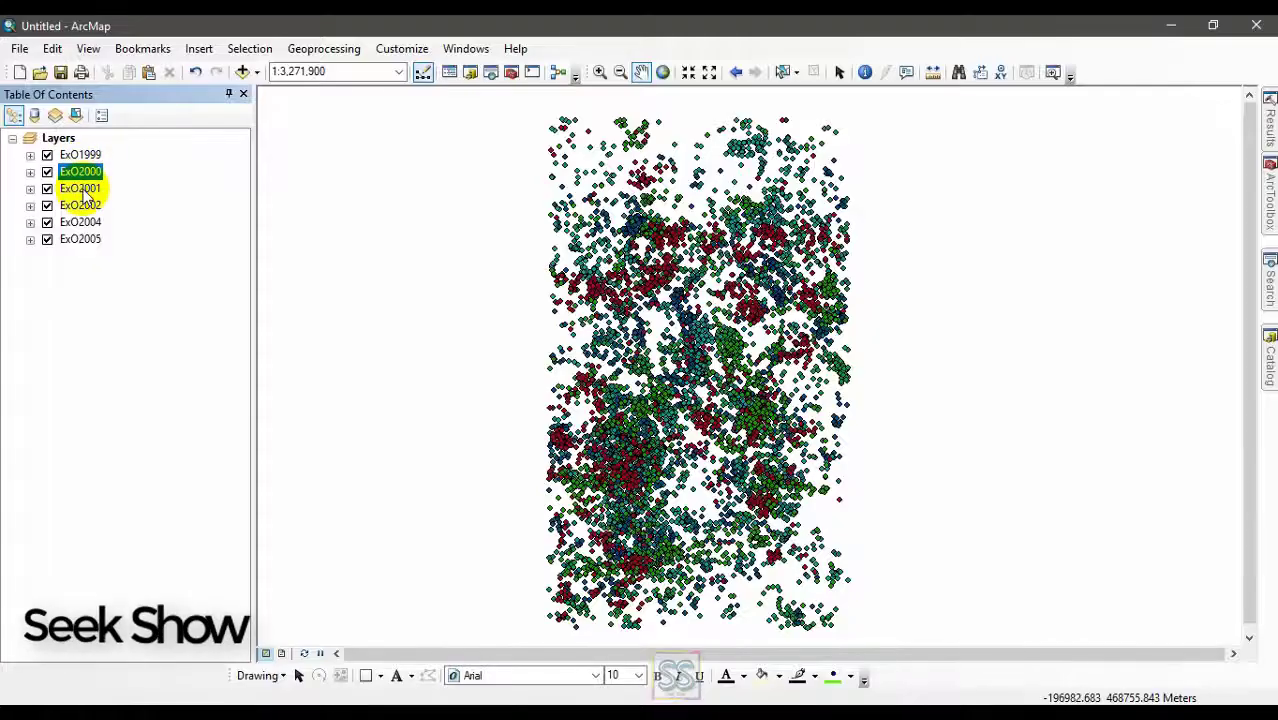
pyautogui.click(85, 190)
pyautogui.click(84, 223)
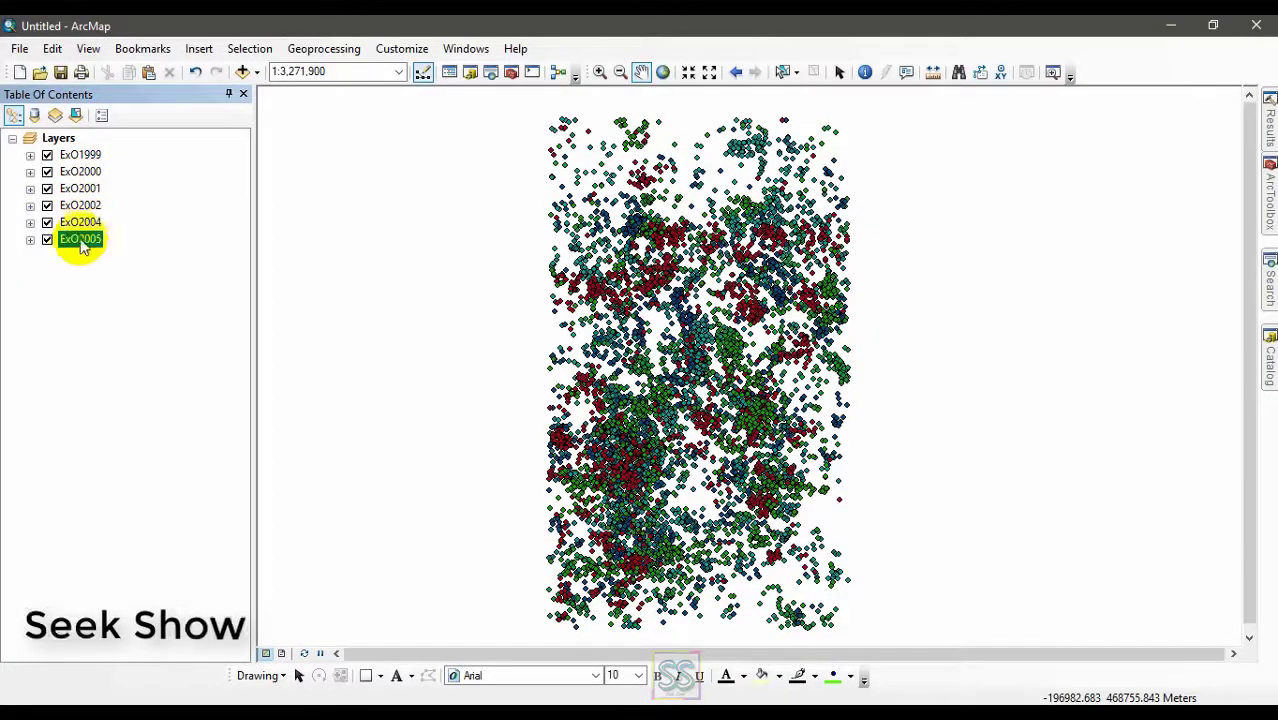
pyautogui.rightClick(79, 155)
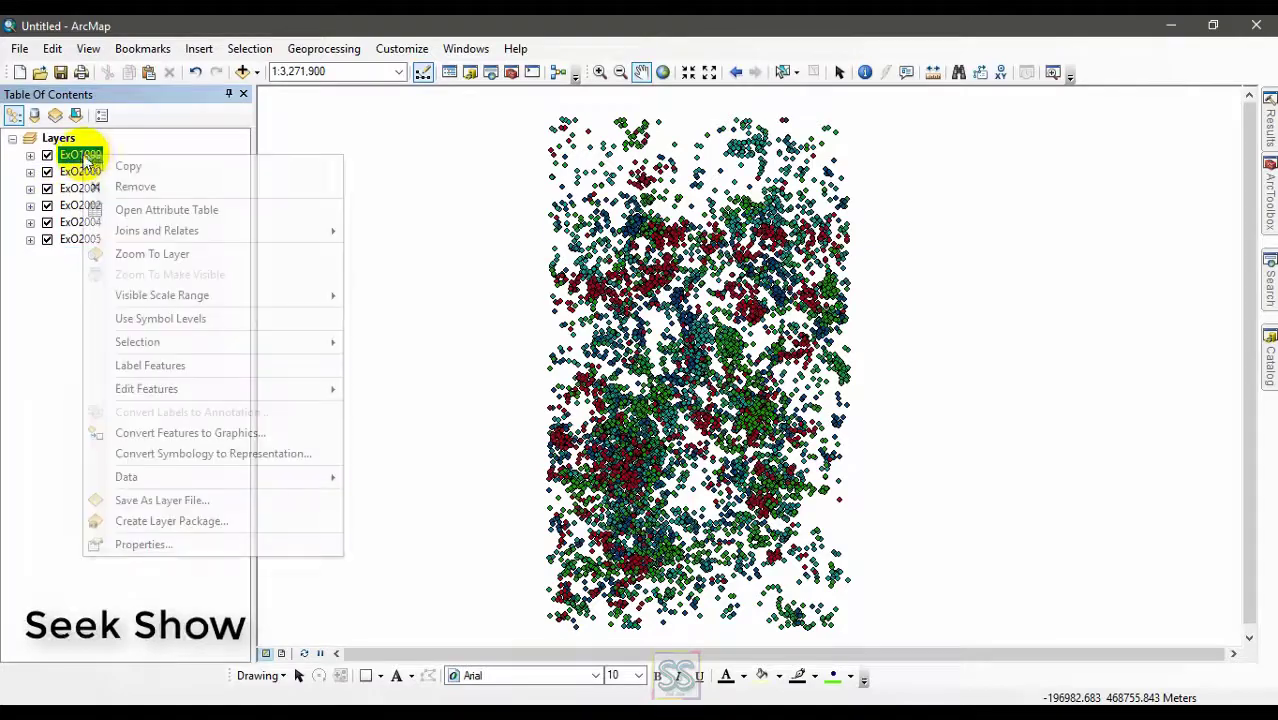
pyautogui.click(195, 545)
pyautogui.moveTo(787, 336); pyautogui.dragTo(787, 348)
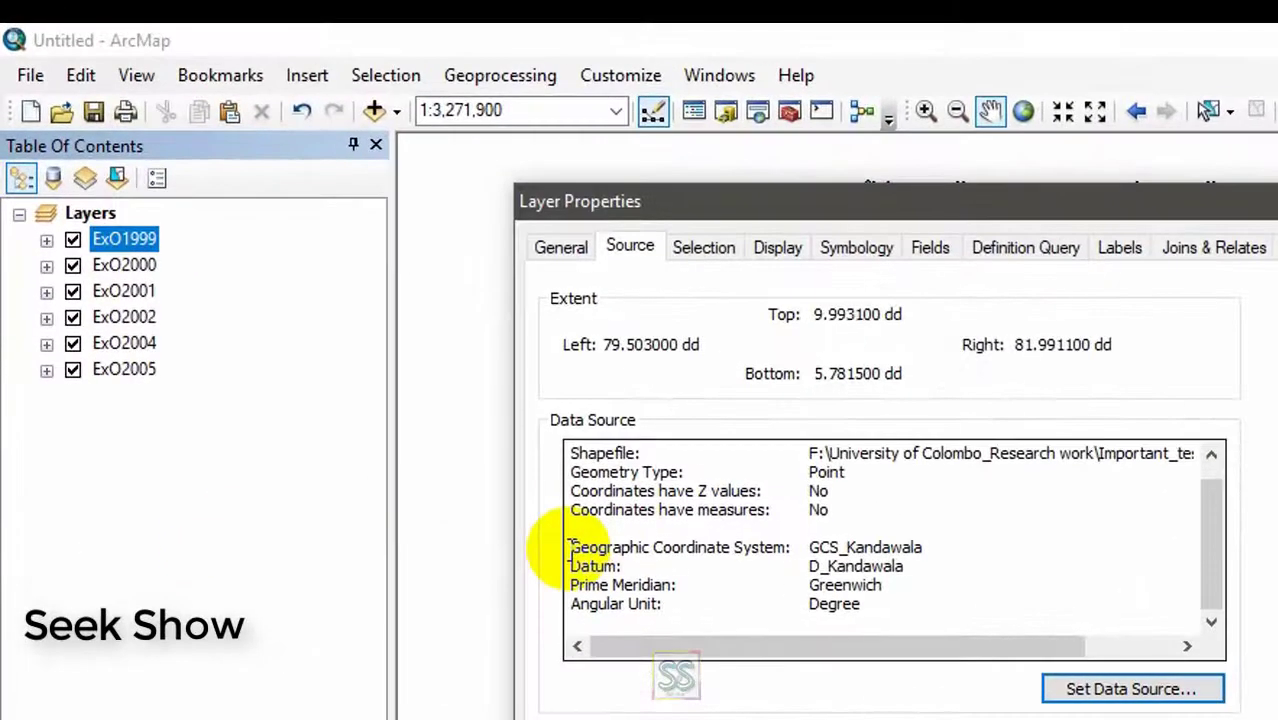
pyautogui.moveTo(366, 353); pyautogui.dragTo(483, 351)
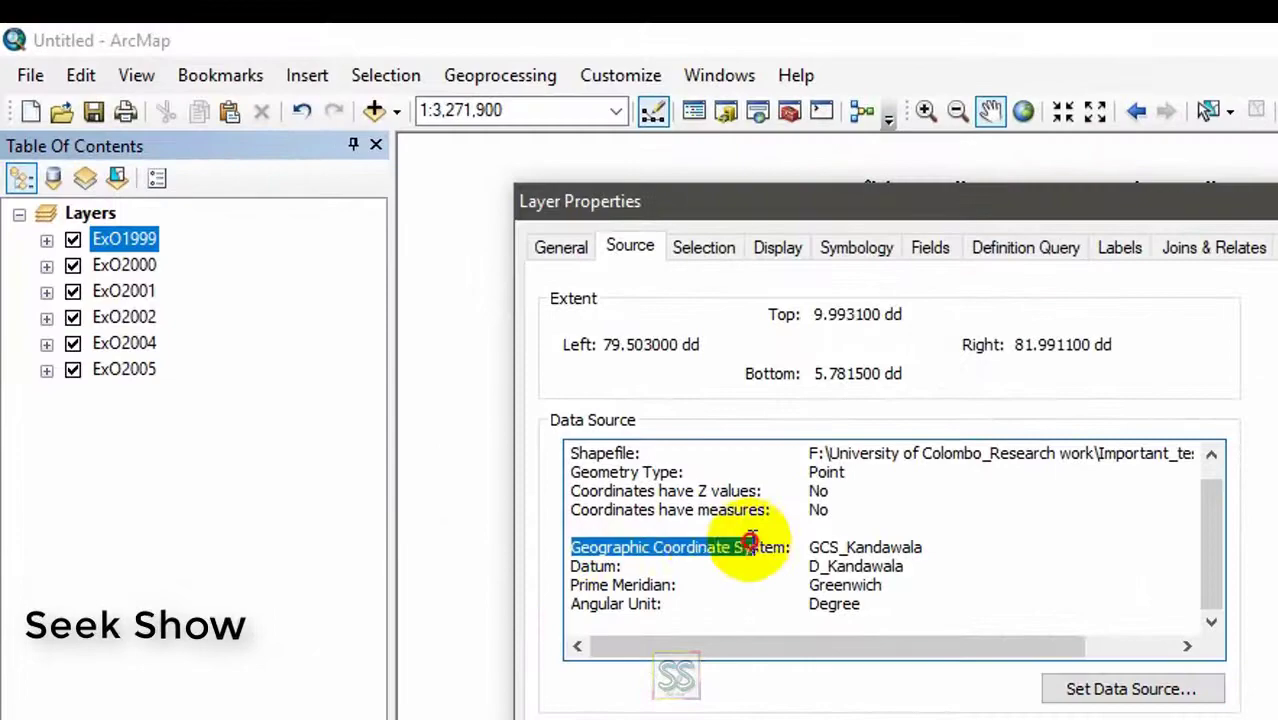
pyautogui.moveTo(750, 542); pyautogui.dragTo(787, 544)
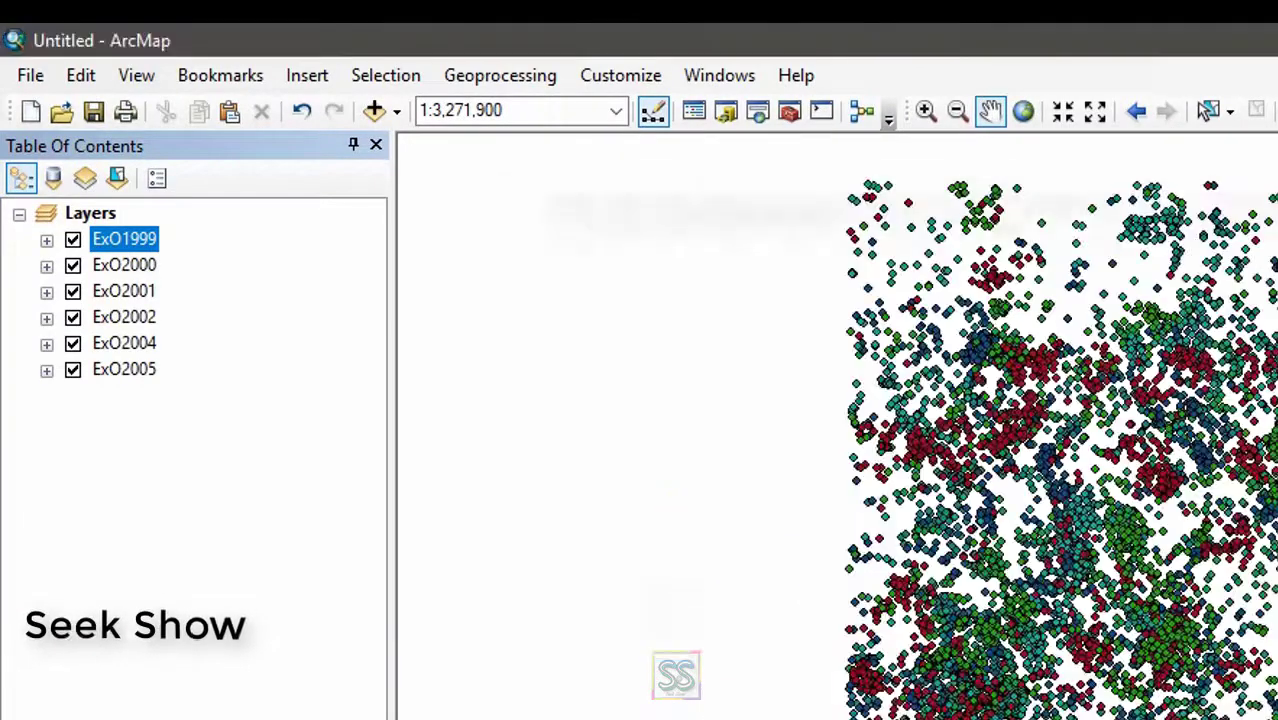
pyautogui.click(130, 265)
pyautogui.rightClick(136, 264)
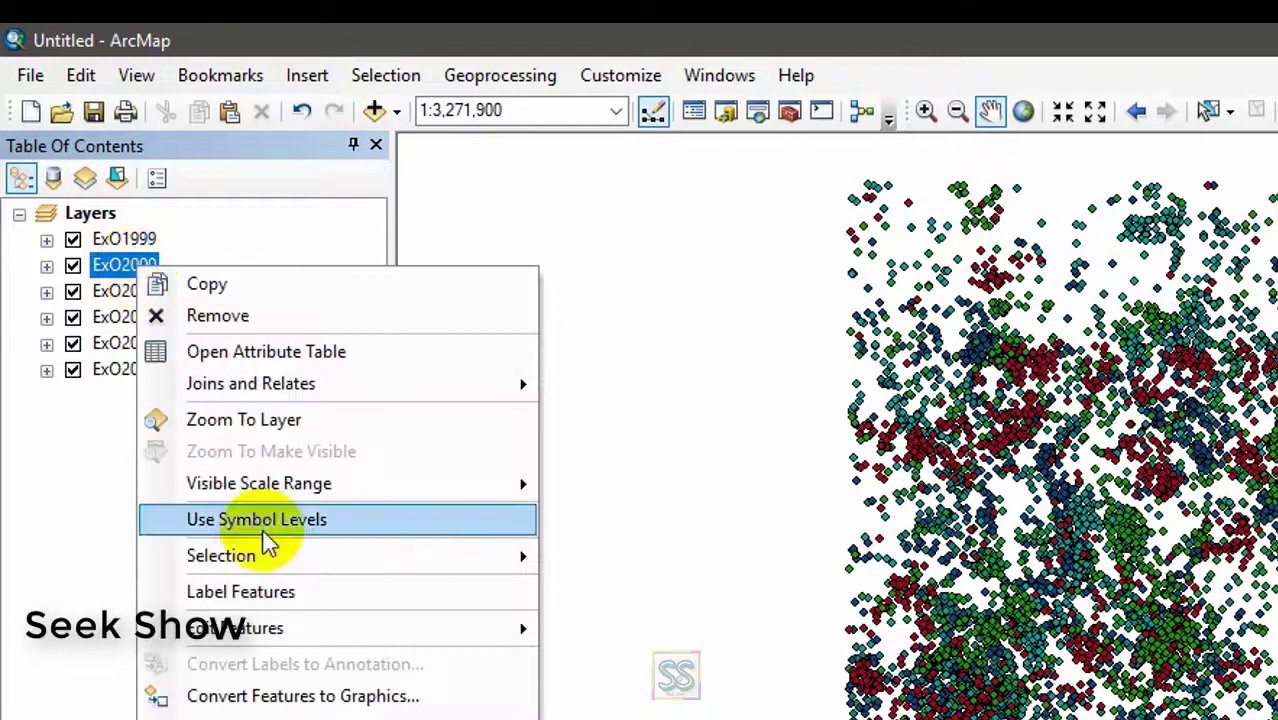
pyautogui.click(230, 716)
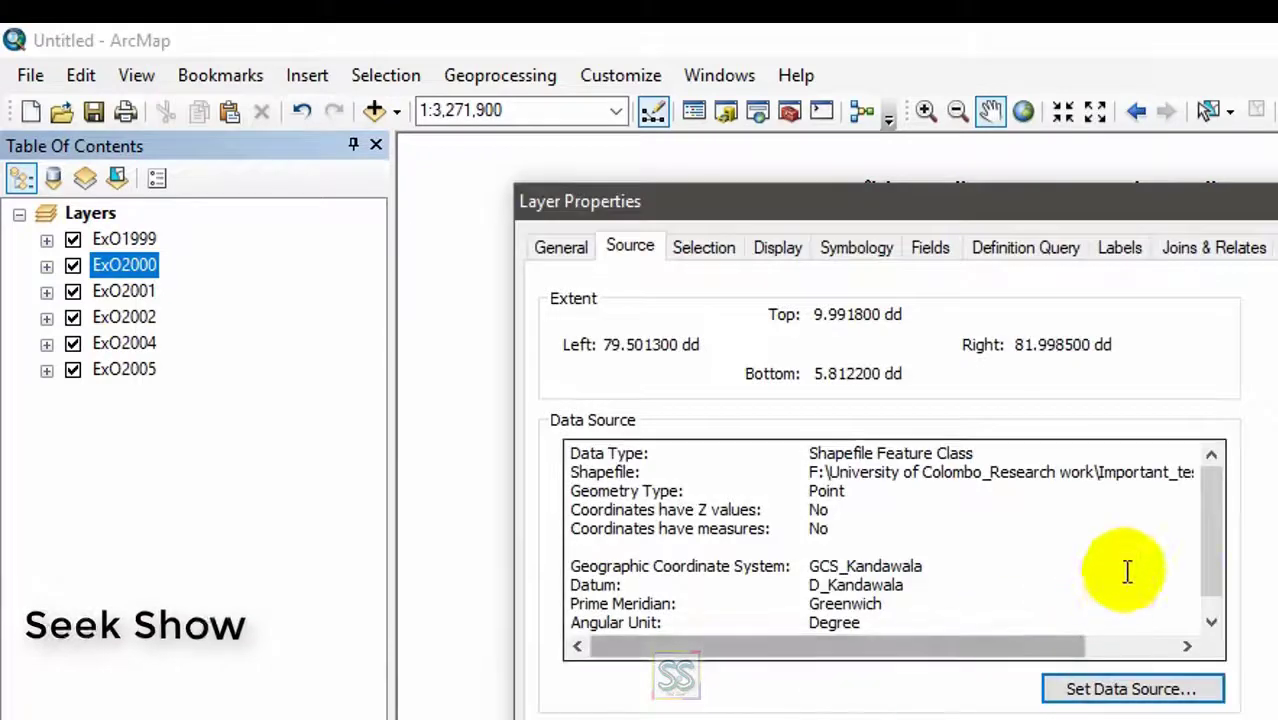
pyautogui.moveTo(1210, 531); pyautogui.dragTo(1210, 580)
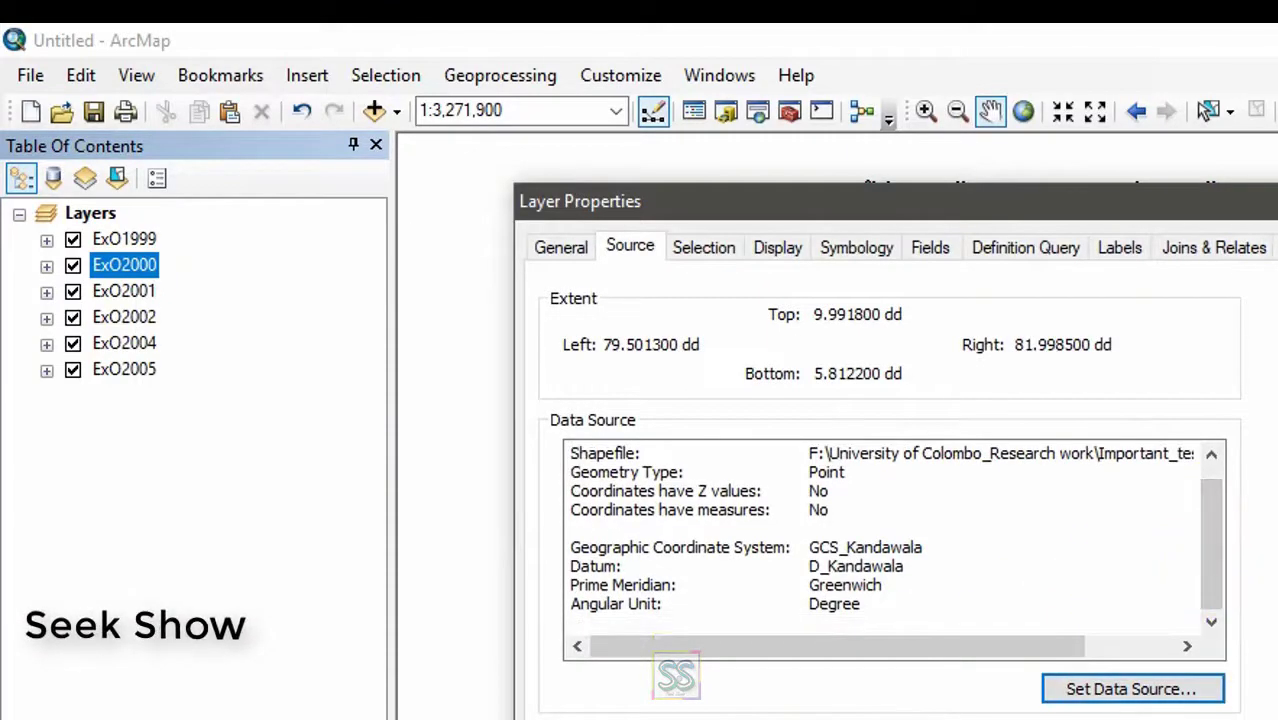
pyautogui.press('Escape')
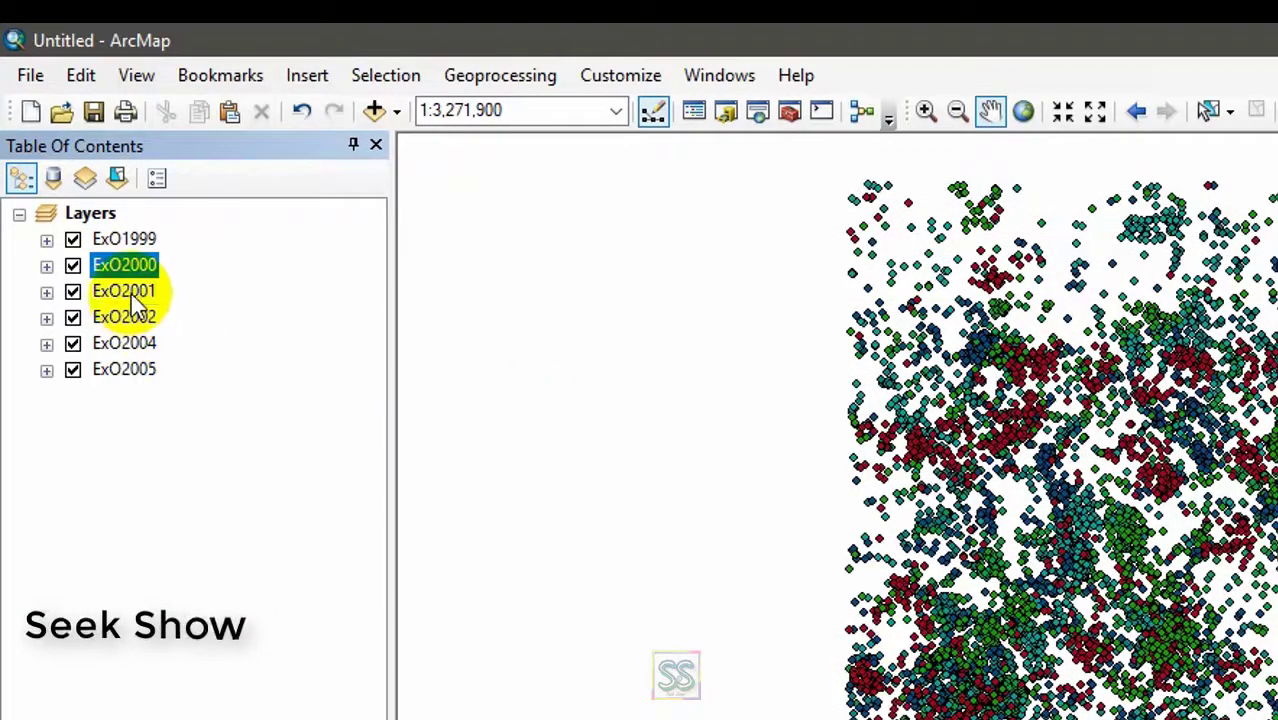
pyautogui.rightClick(130, 292)
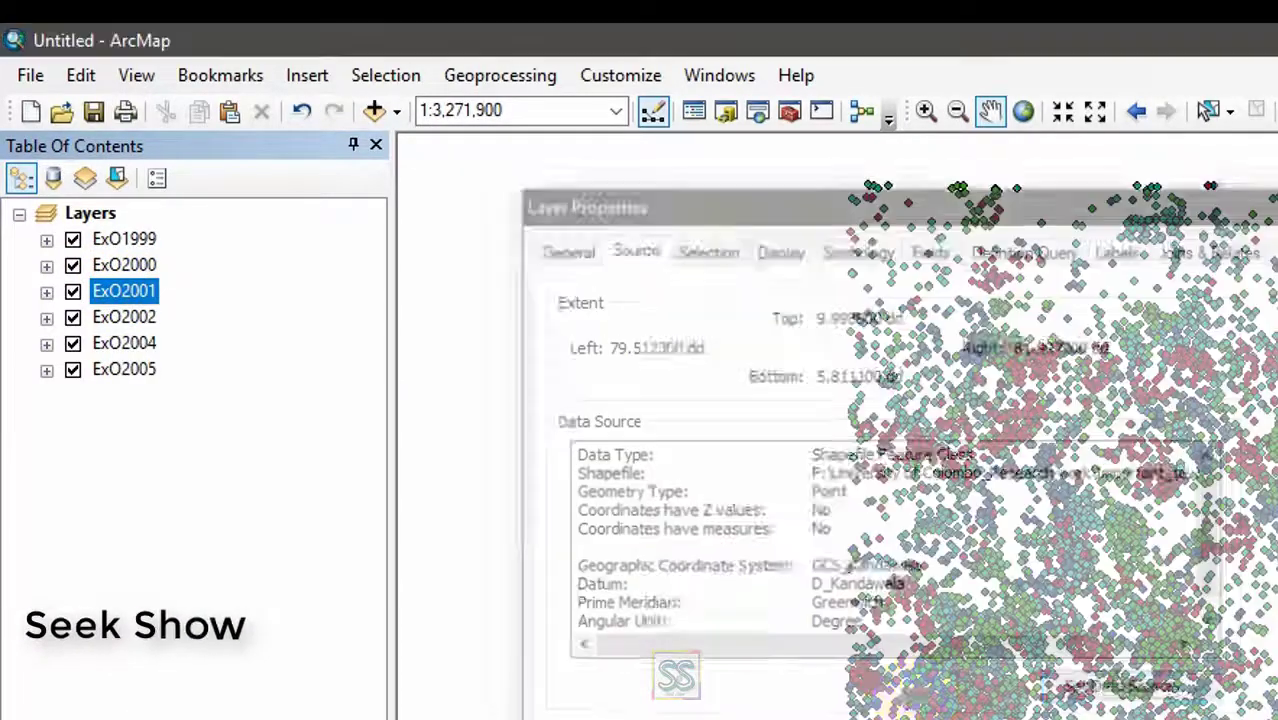
# Review the ExO layers, then select Project under ArcToolbox's Projections and Transformations > Feature
pyautogui.click(125, 239)
pyautogui.click(80, 172)
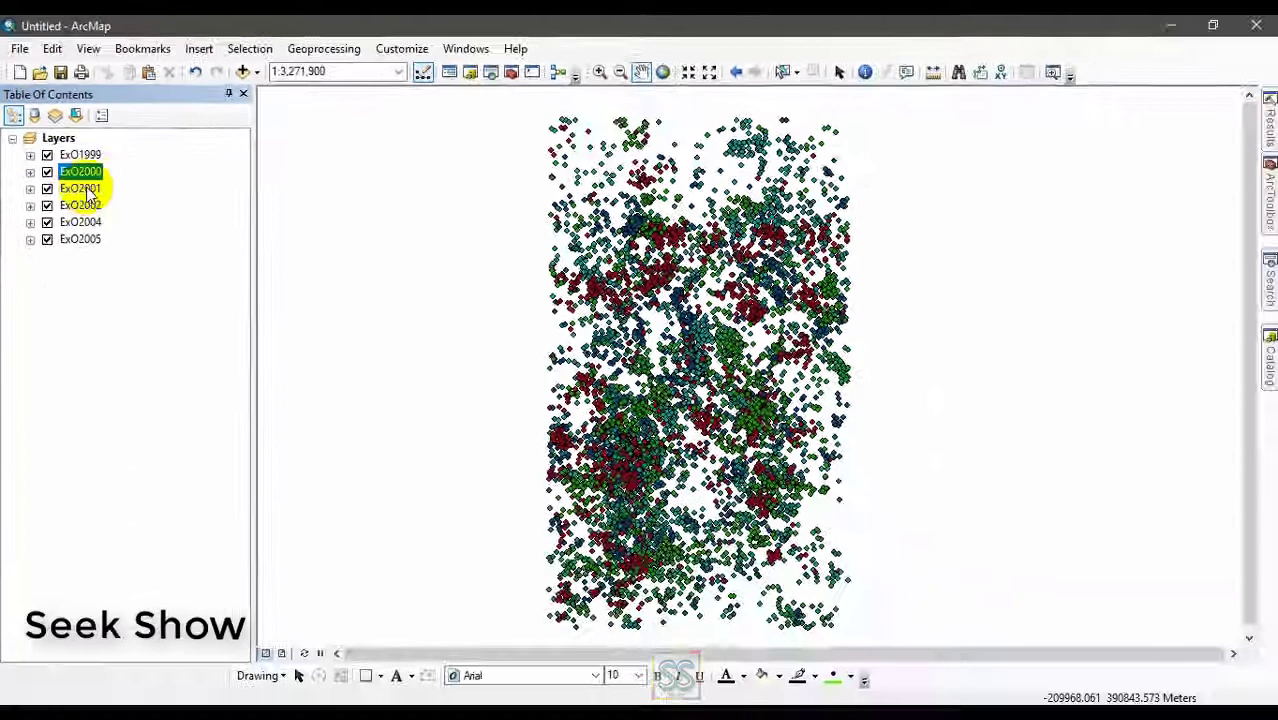
pyautogui.click(88, 206)
pyautogui.click(88, 239)
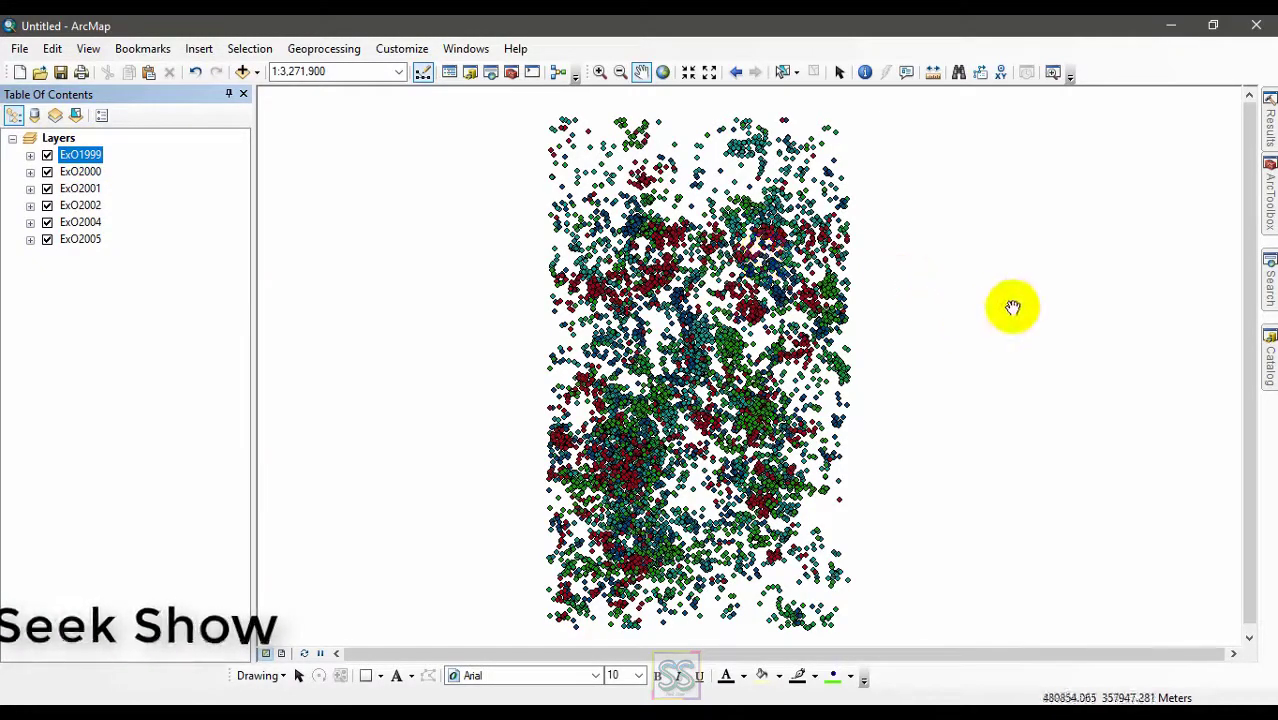
pyautogui.click(1272, 205)
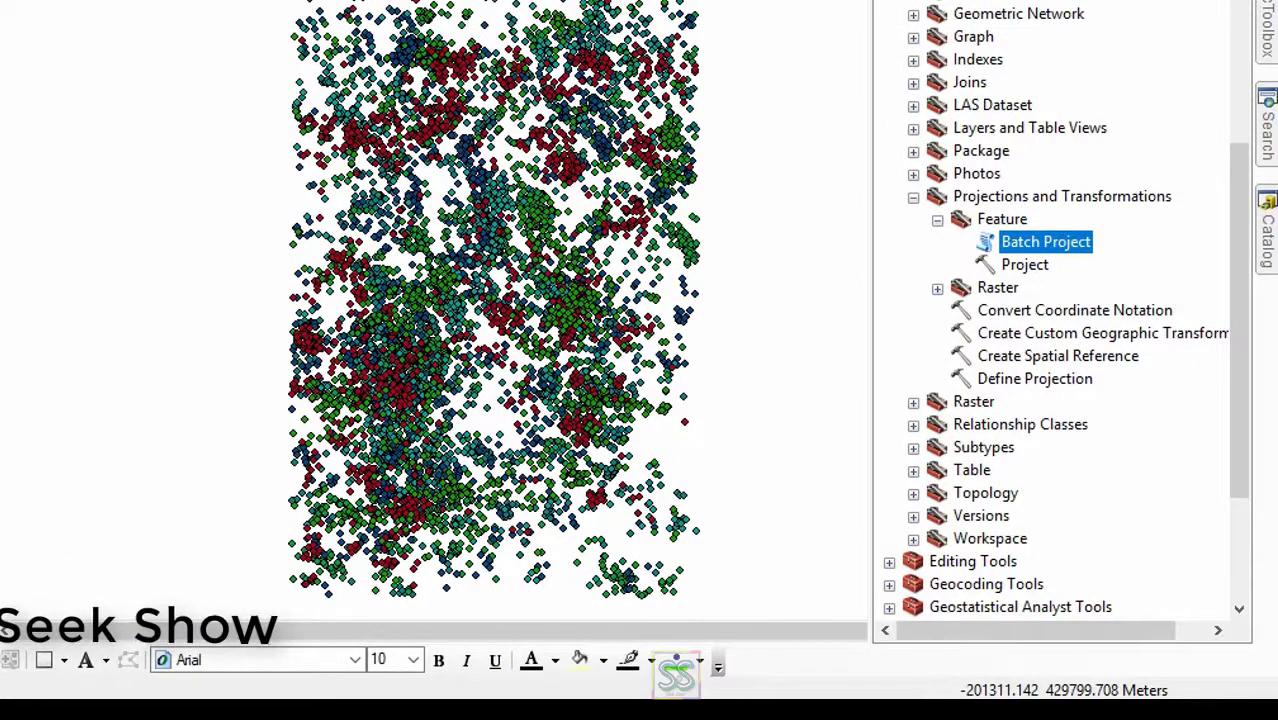
pyautogui.click(1026, 266)
# Launch Project with ExO1999 as input and copy the default ExO1999_Project output name
pyautogui.doubleClick(1026, 266)
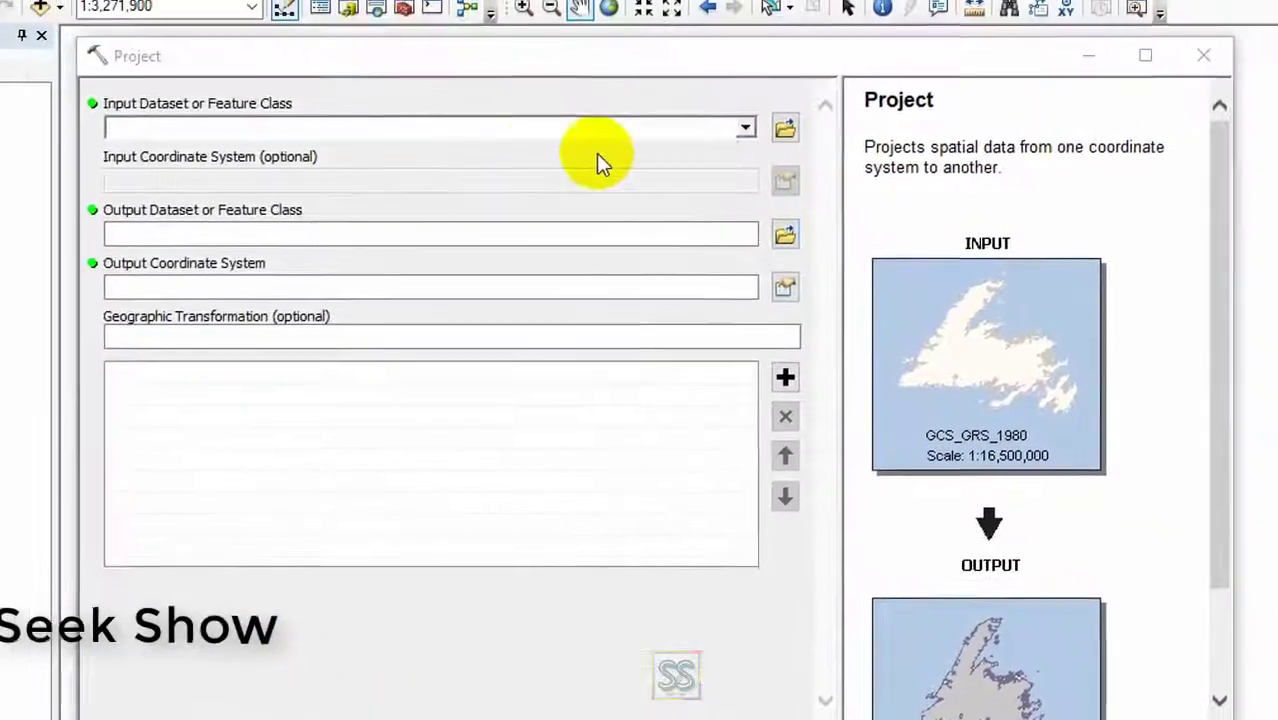
pyautogui.click(748, 132)
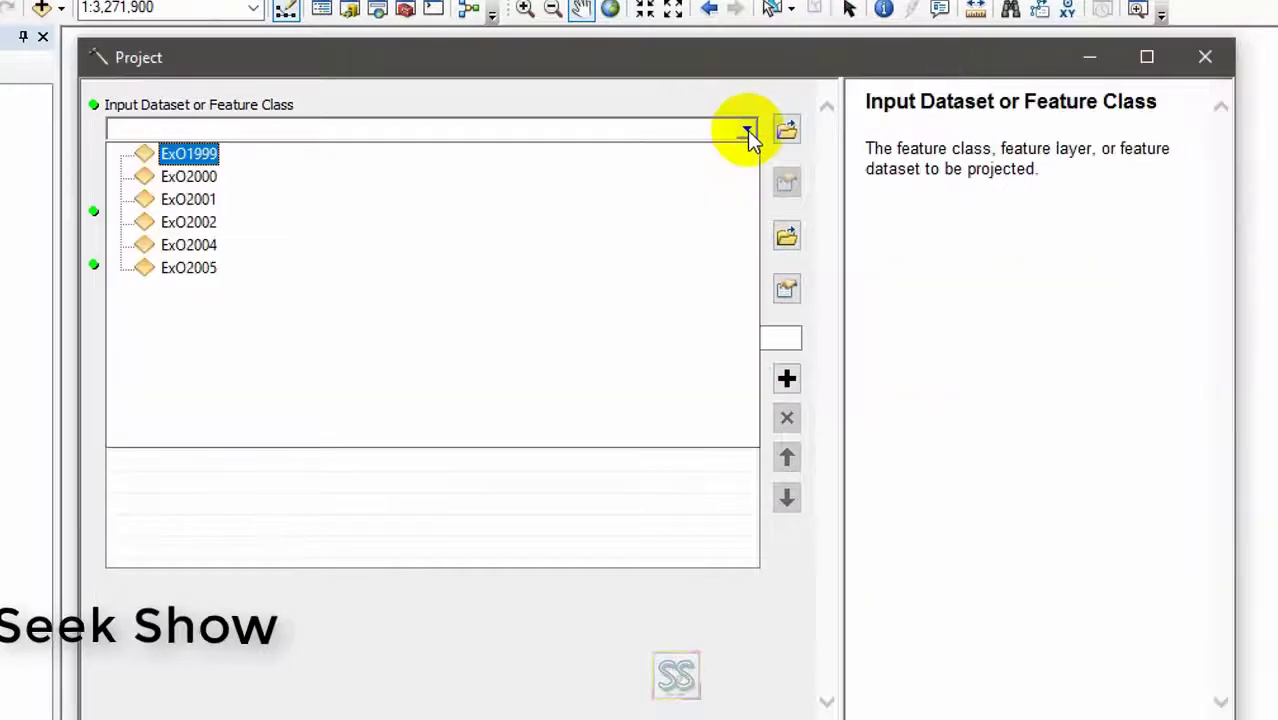
pyautogui.click(175, 152)
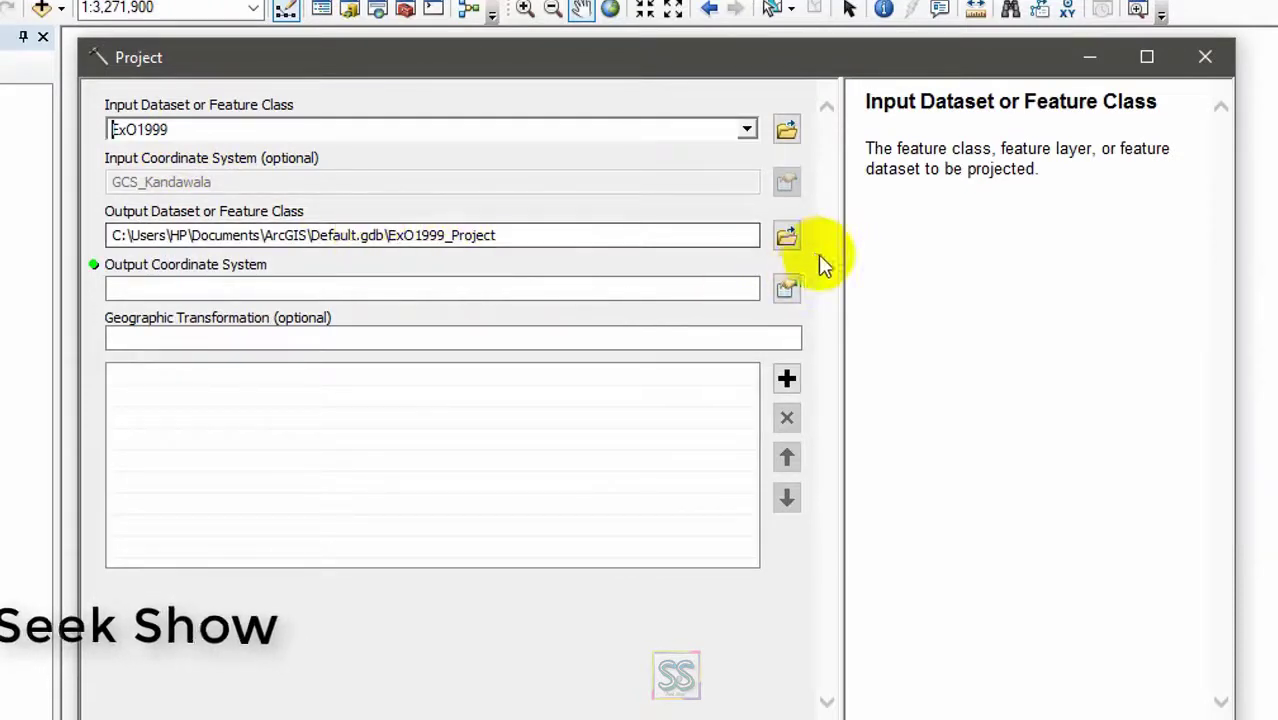
pyautogui.click(548, 246)
pyautogui.moveTo(531, 240); pyautogui.dragTo(391, 250)
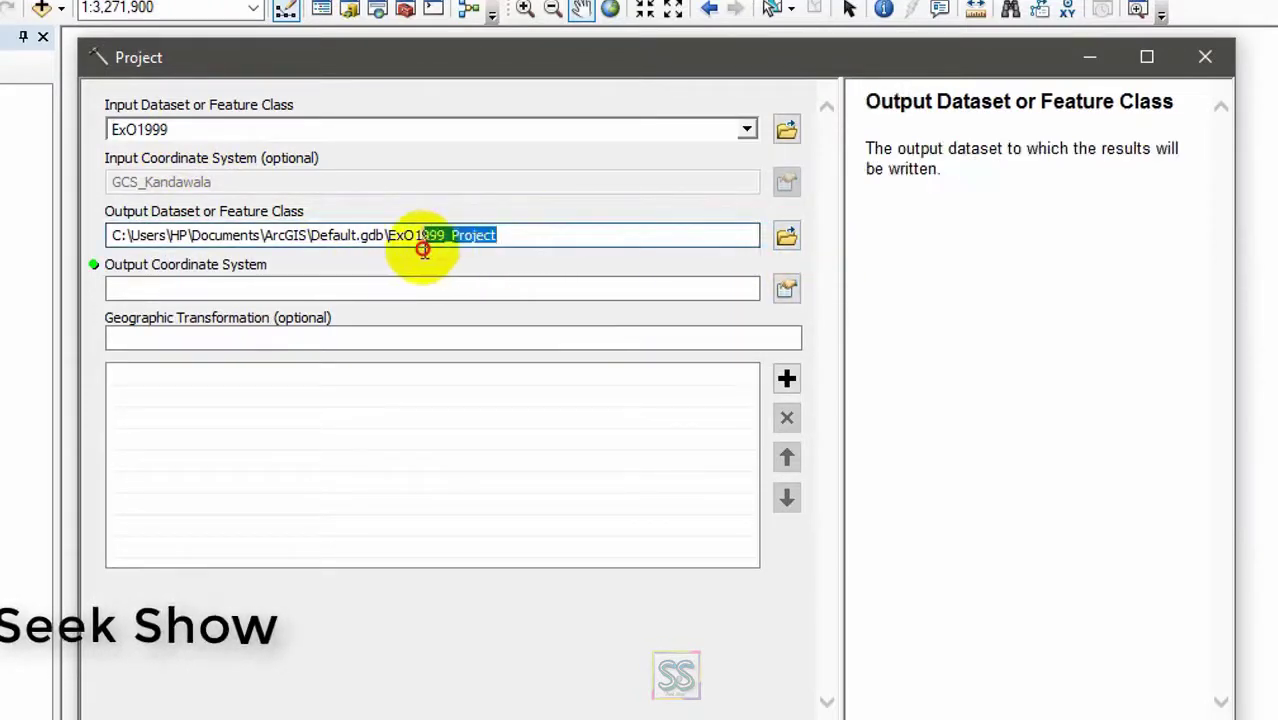
pyautogui.rightClick(428, 240)
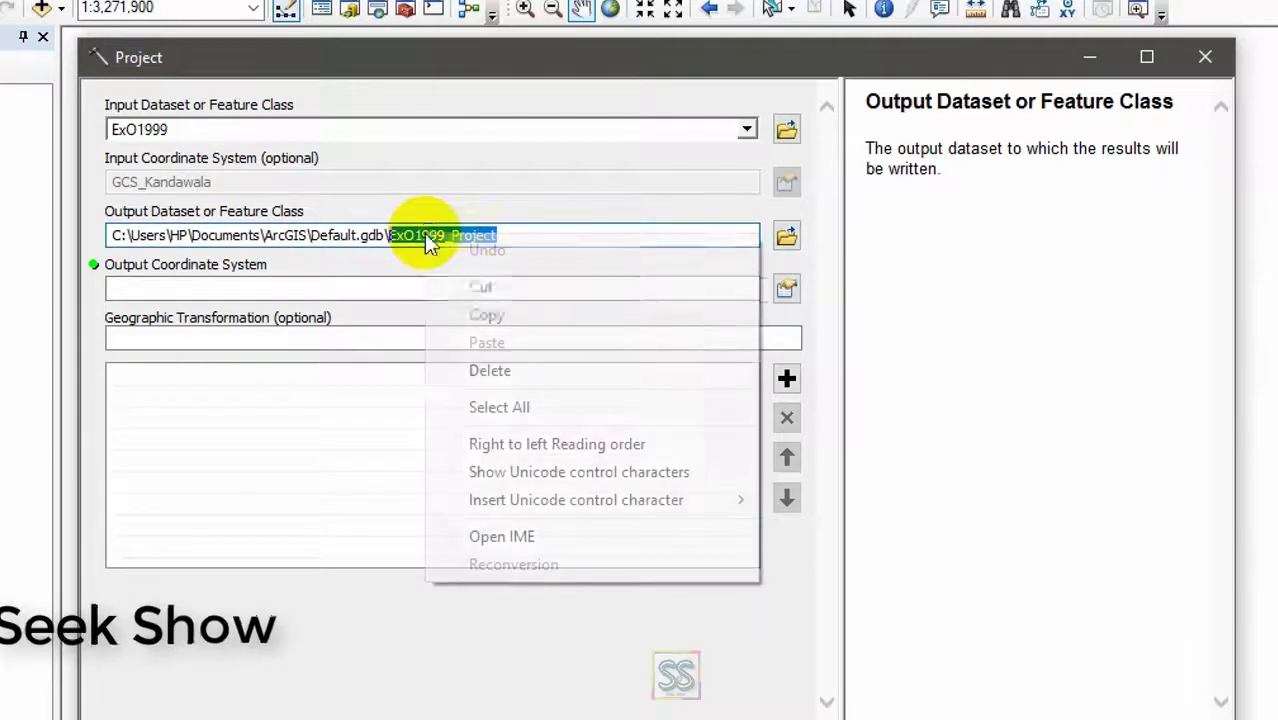
pyautogui.click(495, 318)
# Save the output as ExO1999_Project.shp in the Desktop 123 folder
pyautogui.click(786, 234)
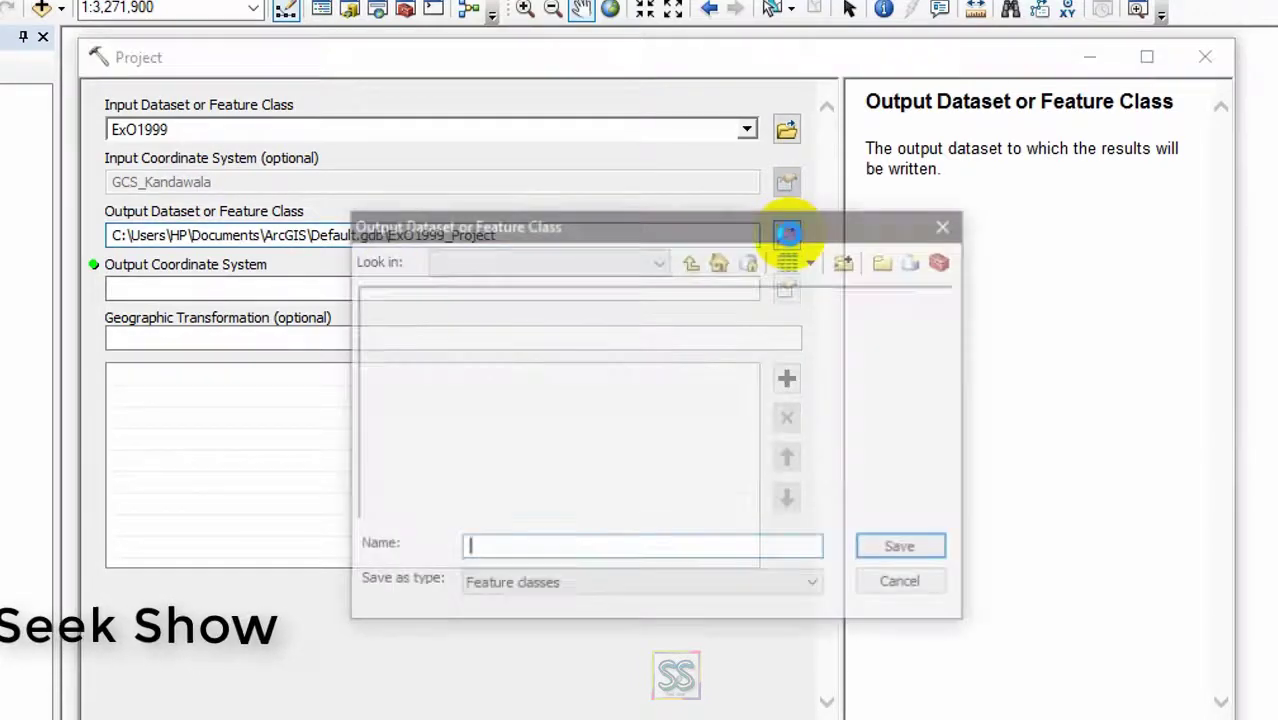
pyautogui.click(690, 262)
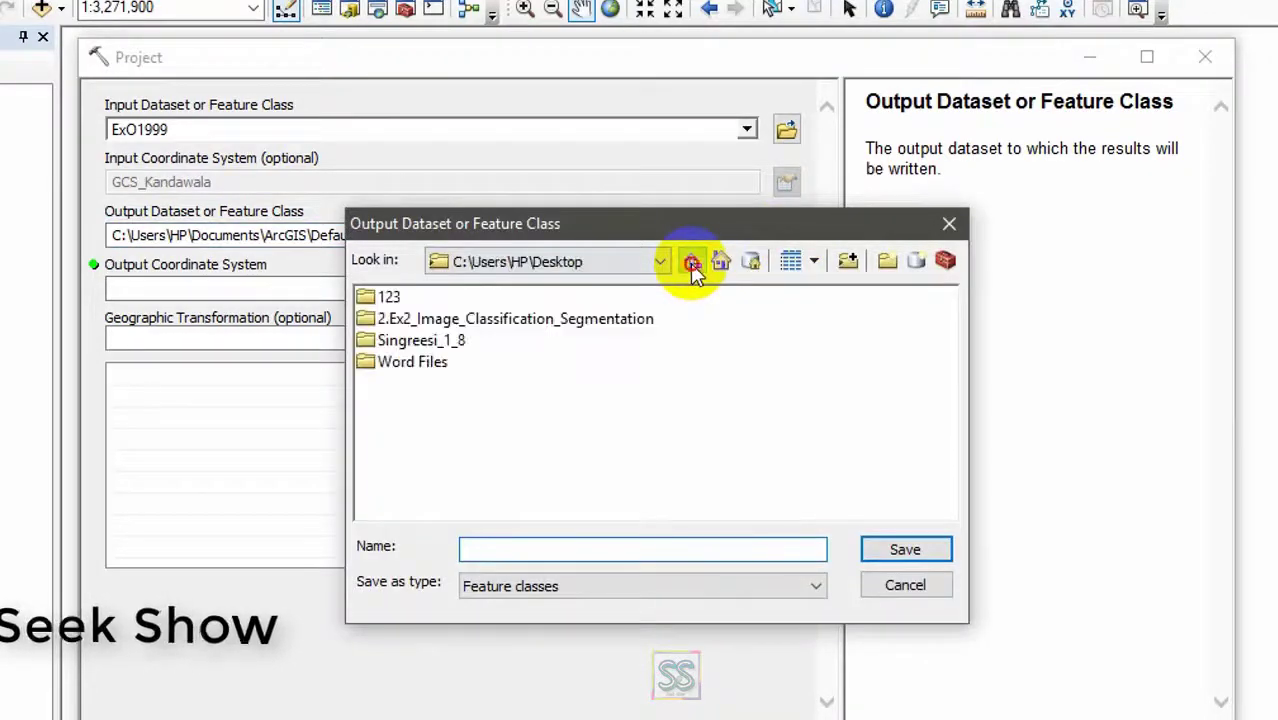
pyautogui.click(690, 262)
pyautogui.doubleClick(484, 318)
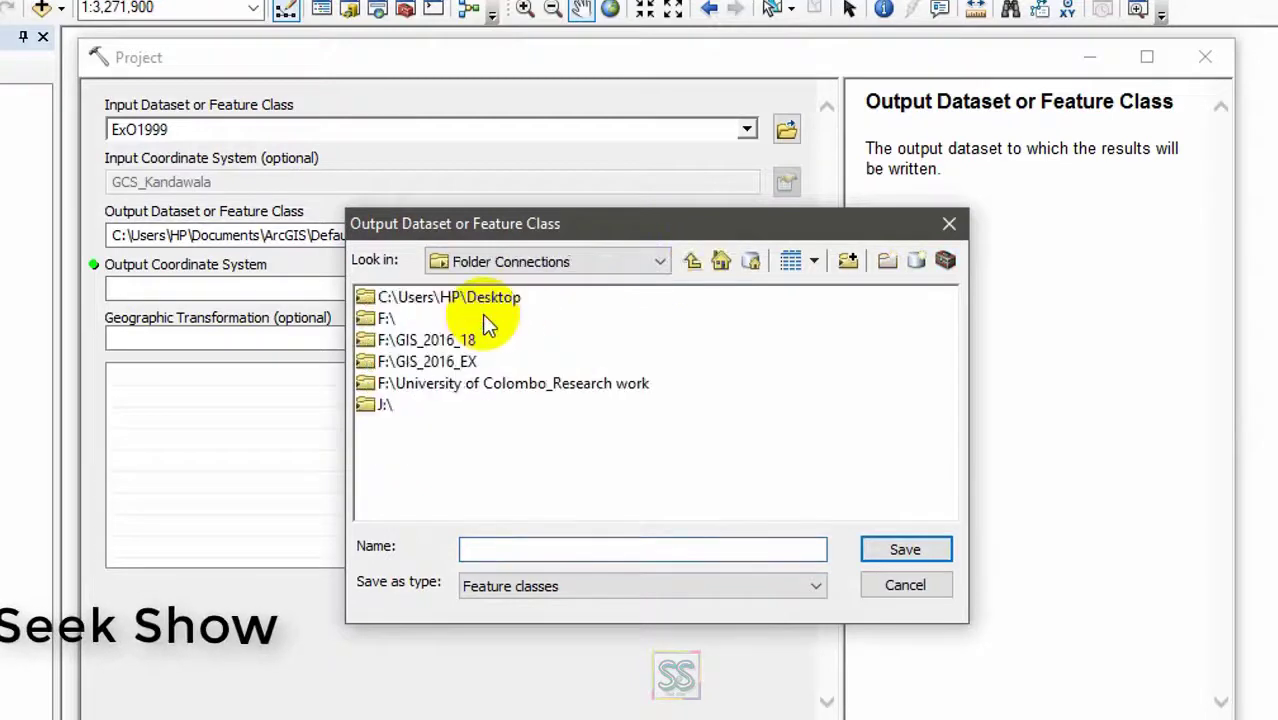
pyautogui.doubleClick(441, 300)
pyautogui.doubleClick(403, 302)
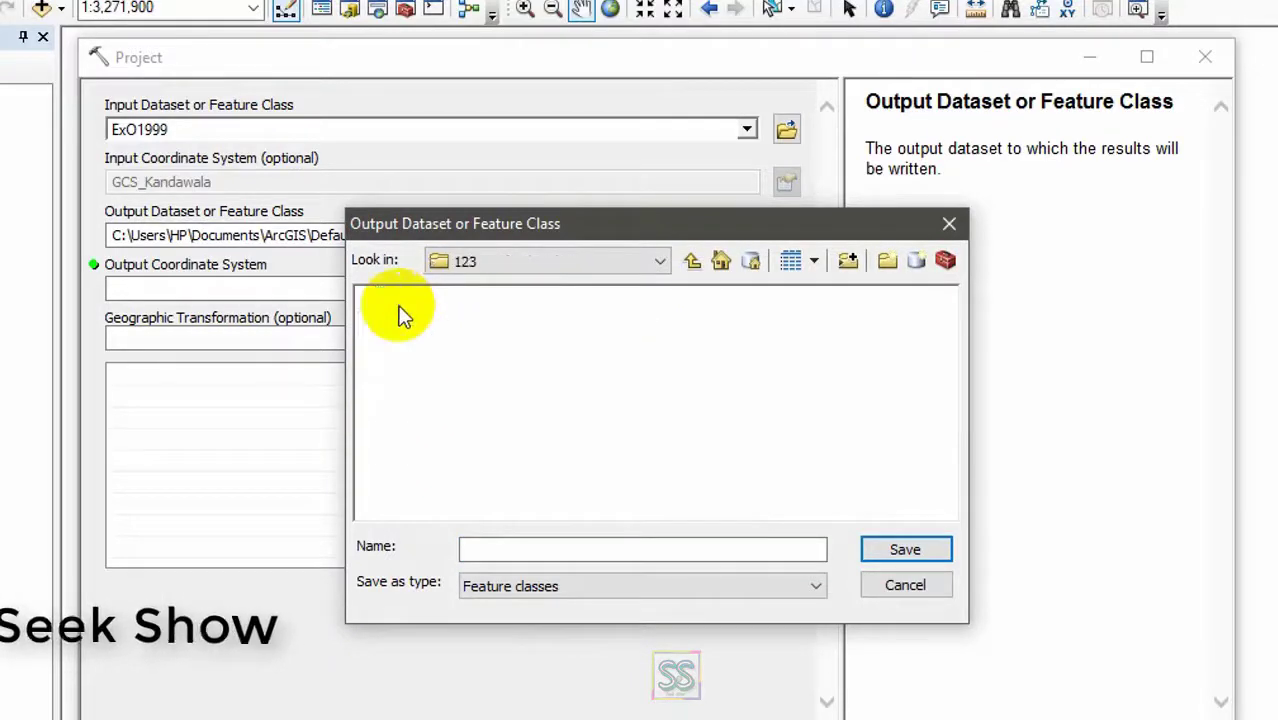
pyautogui.click(503, 550)
pyautogui.rightClick(535, 550)
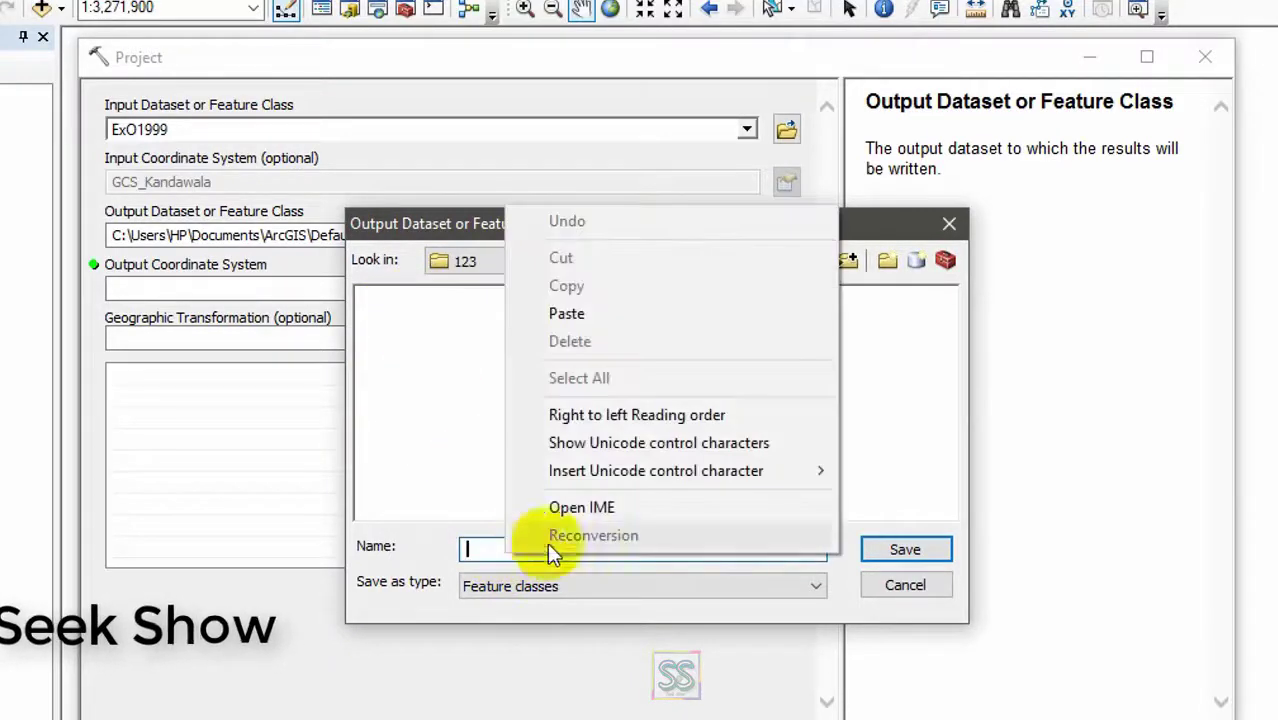
pyautogui.click(586, 314)
pyautogui.click(873, 550)
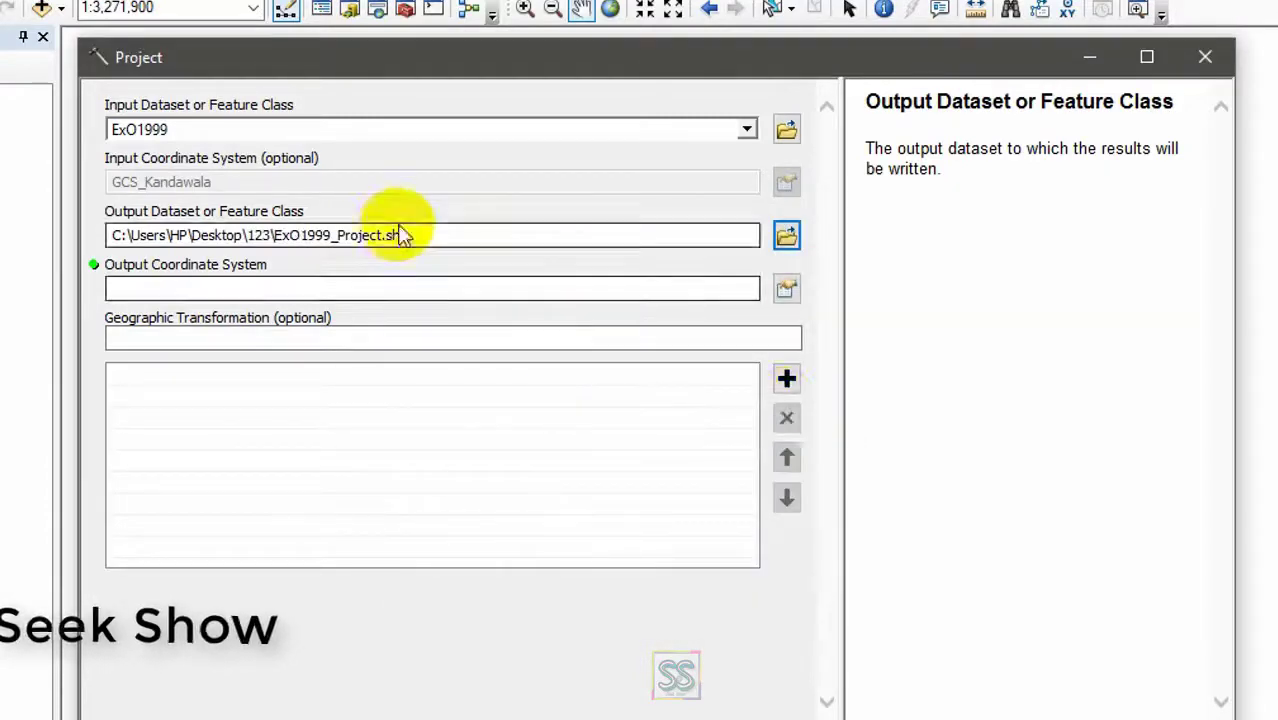
# Choose Kandawala_Sri_Lanka_Grid (WKID 5234) as output coordinate system, leaving geographic transformation blank
pyautogui.click(787, 289)
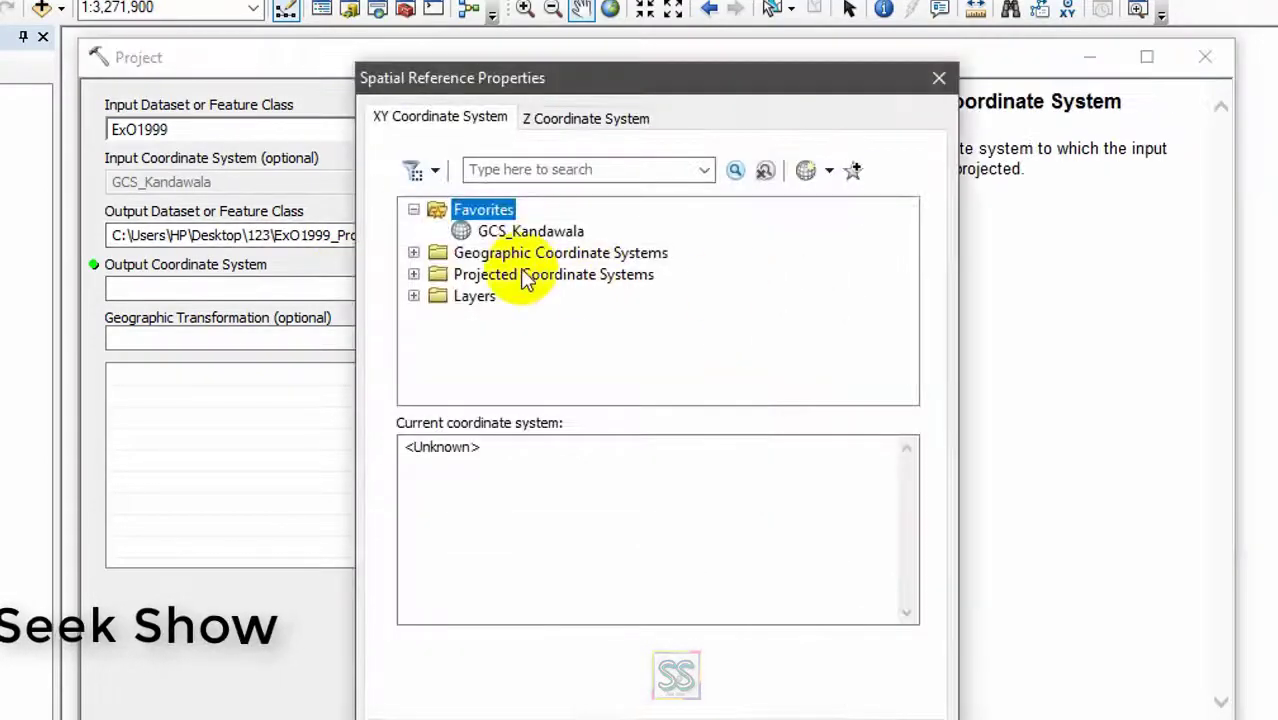
pyautogui.click(548, 170)
pyautogui.write('5234')
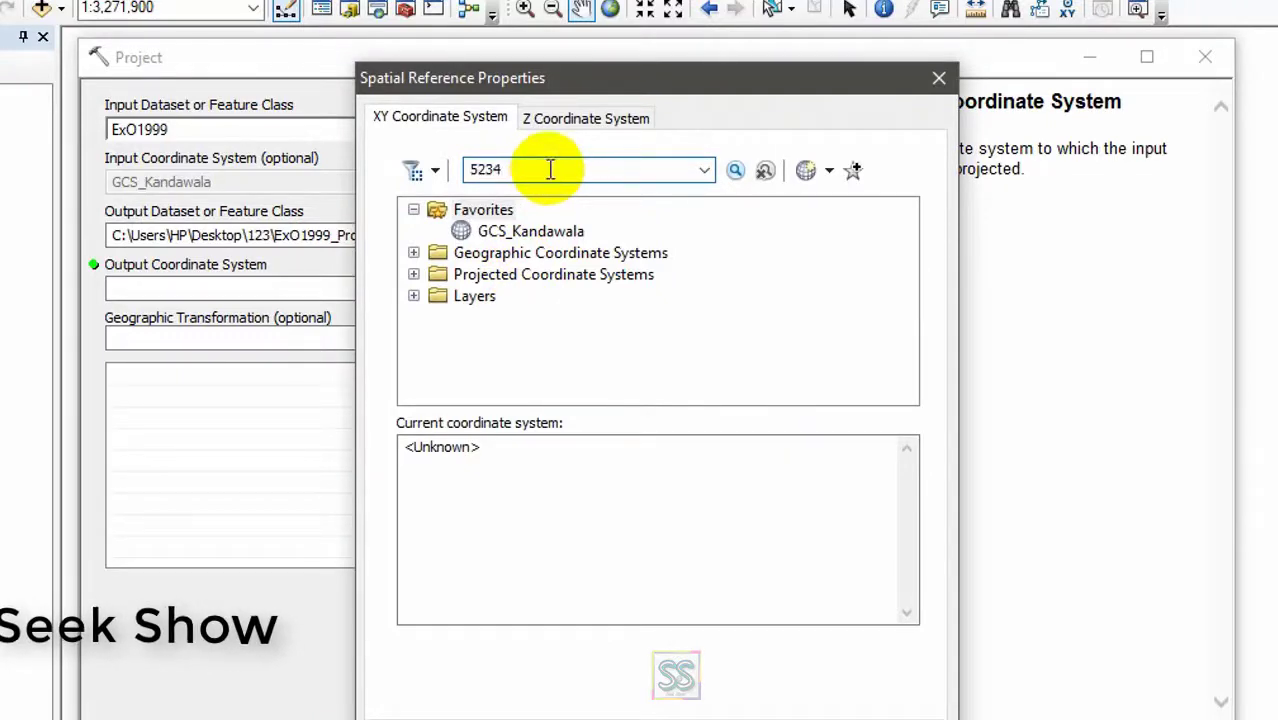
pyautogui.click(735, 178)
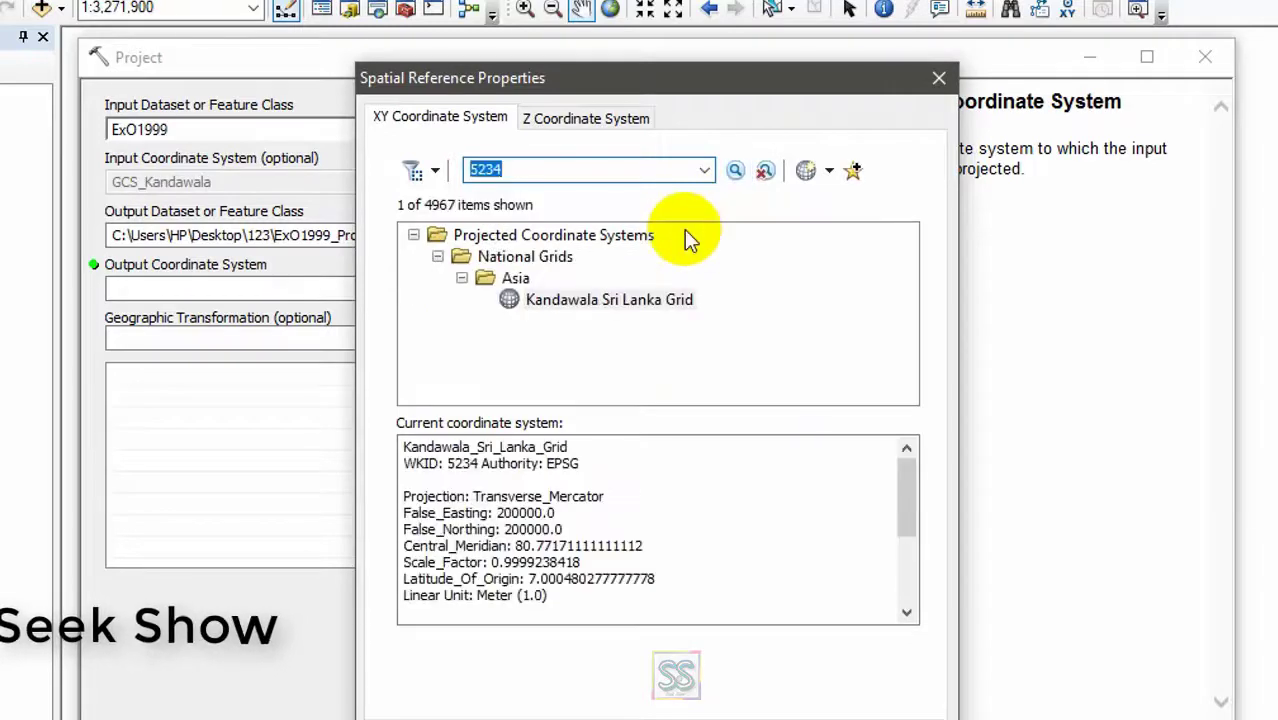
pyautogui.click(607, 304)
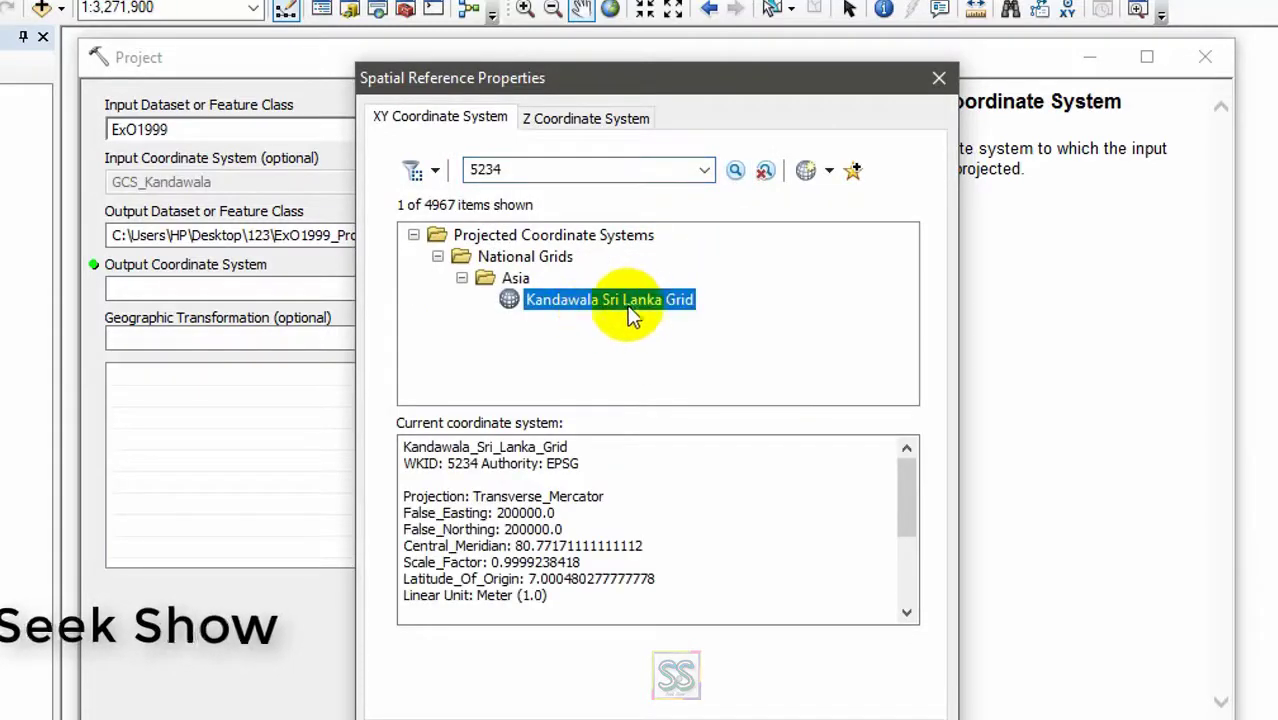
pyautogui.moveTo(483, 470); pyautogui.dragTo(447, 467)
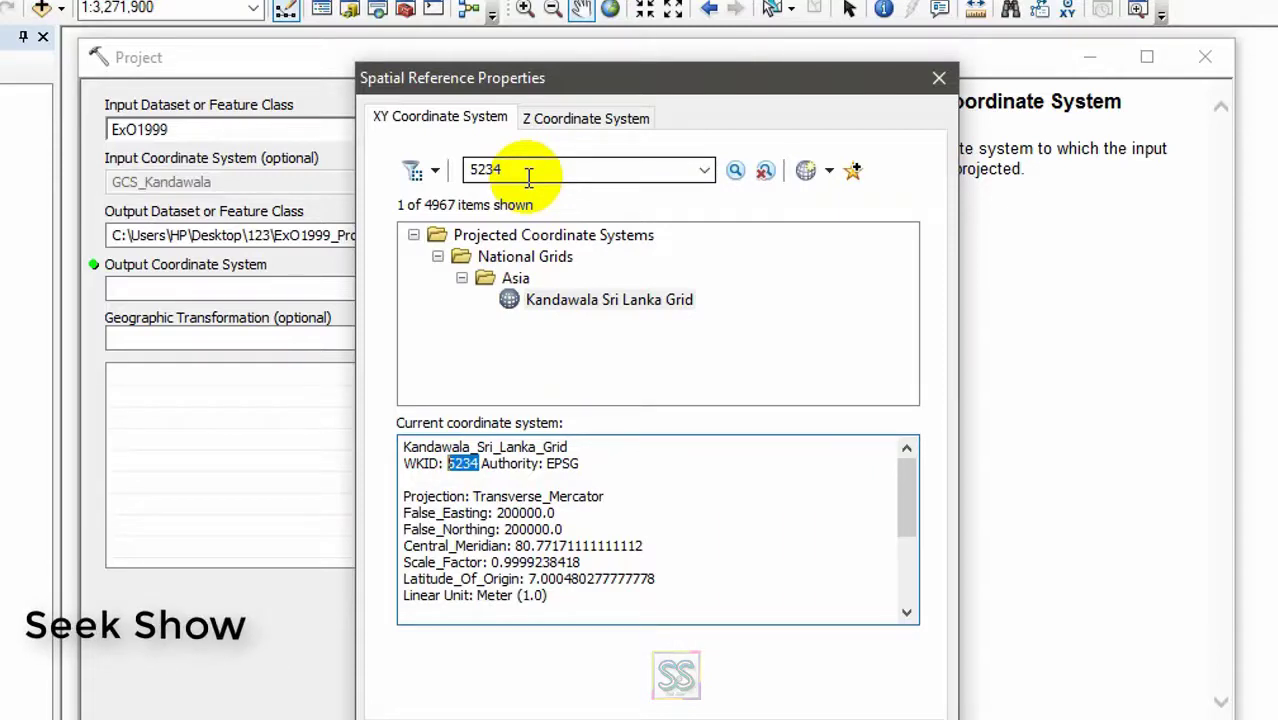
pyautogui.click(585, 299)
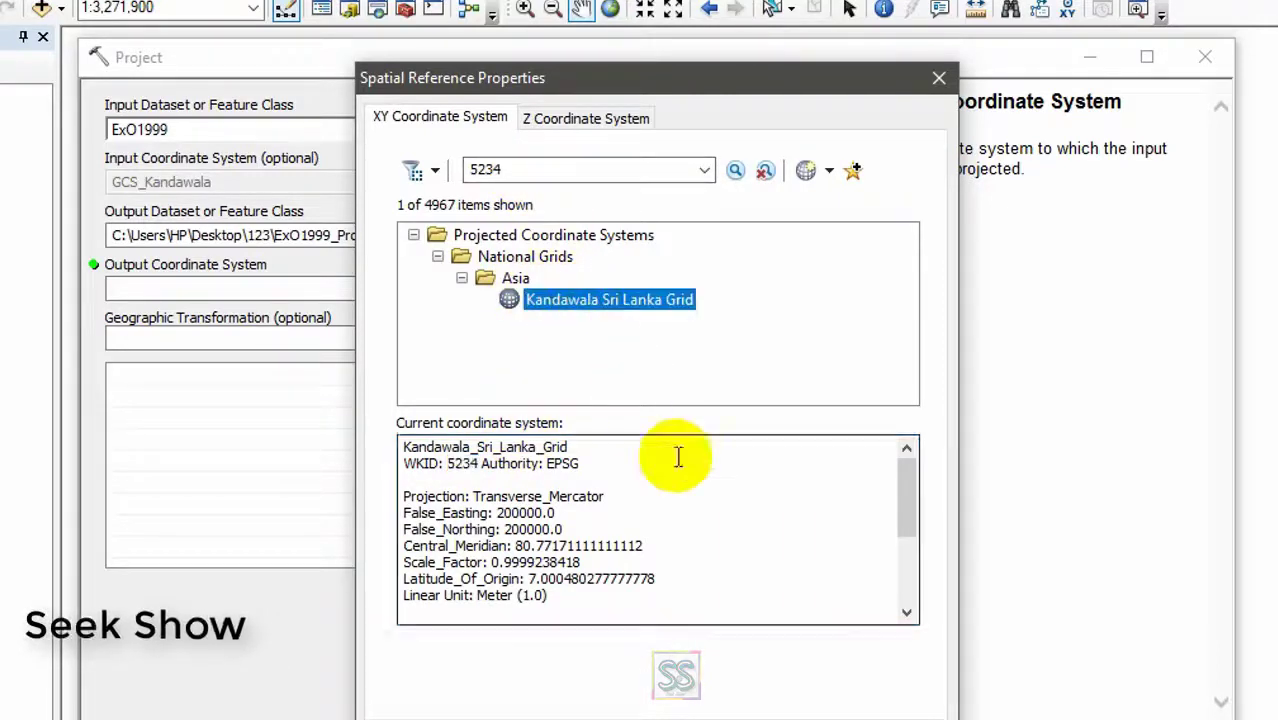
pyautogui.click(770, 710)
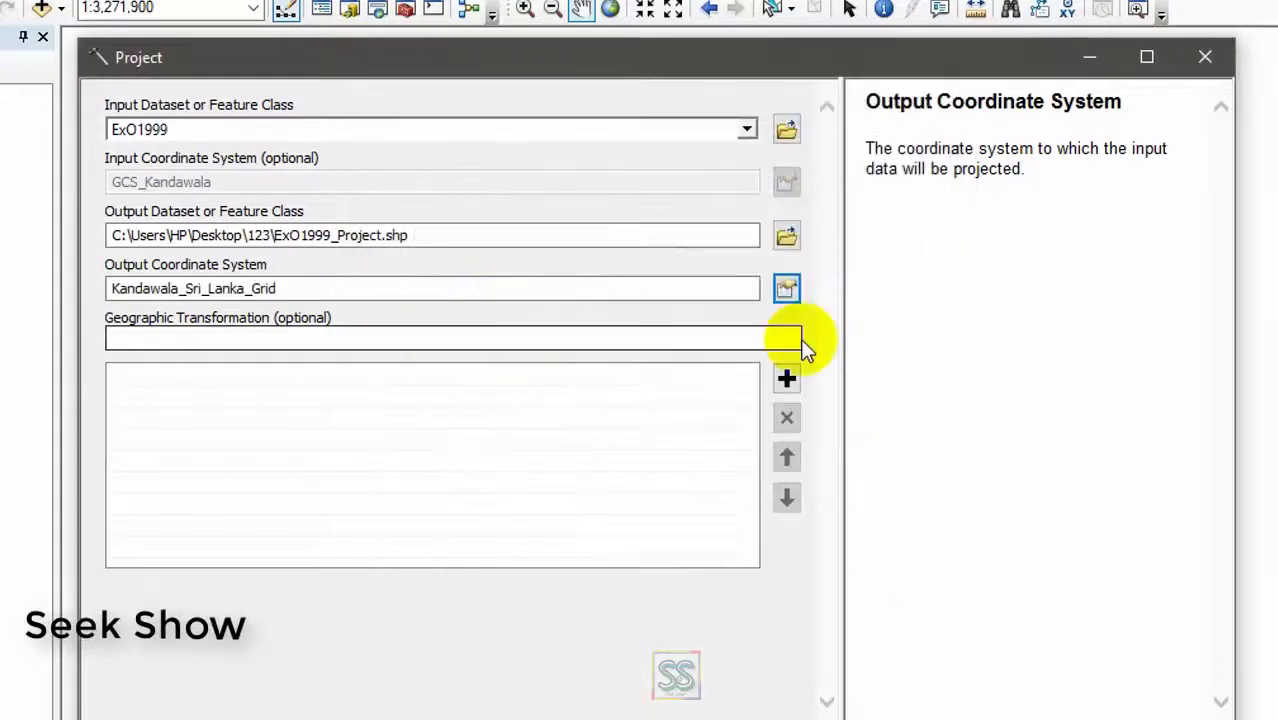
pyautogui.click(795, 340)
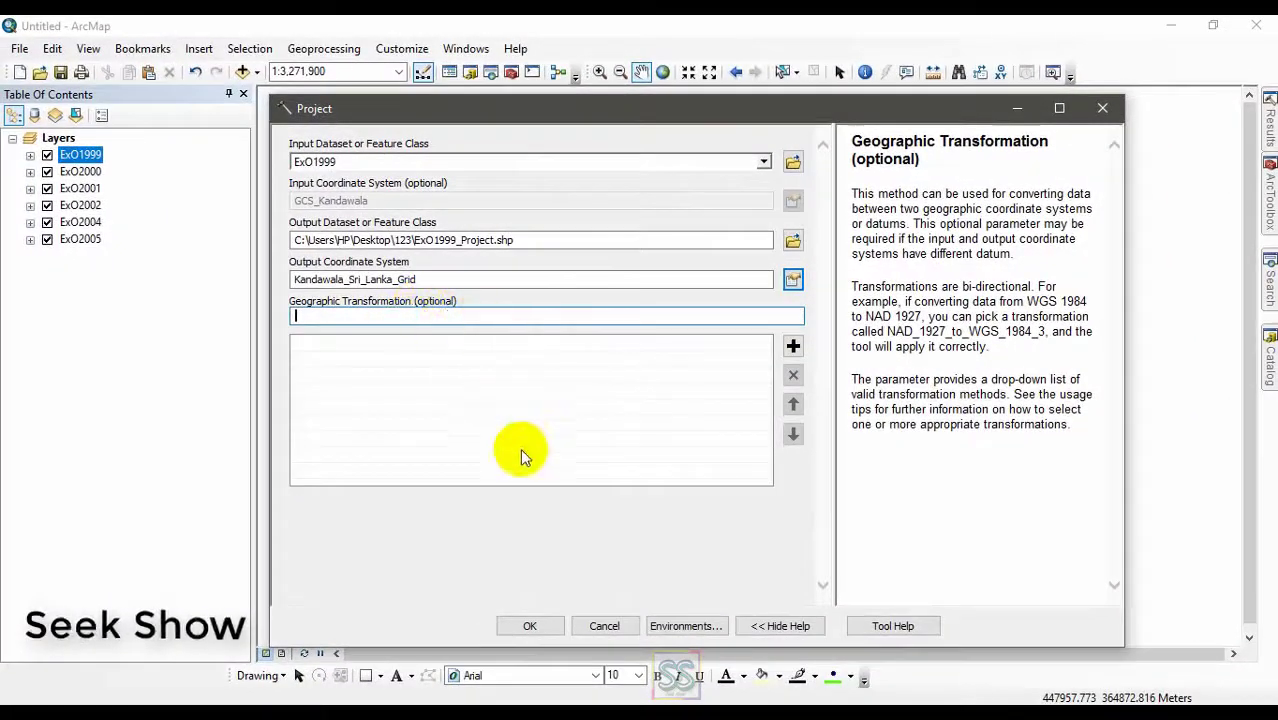
pyautogui.click(563, 560)
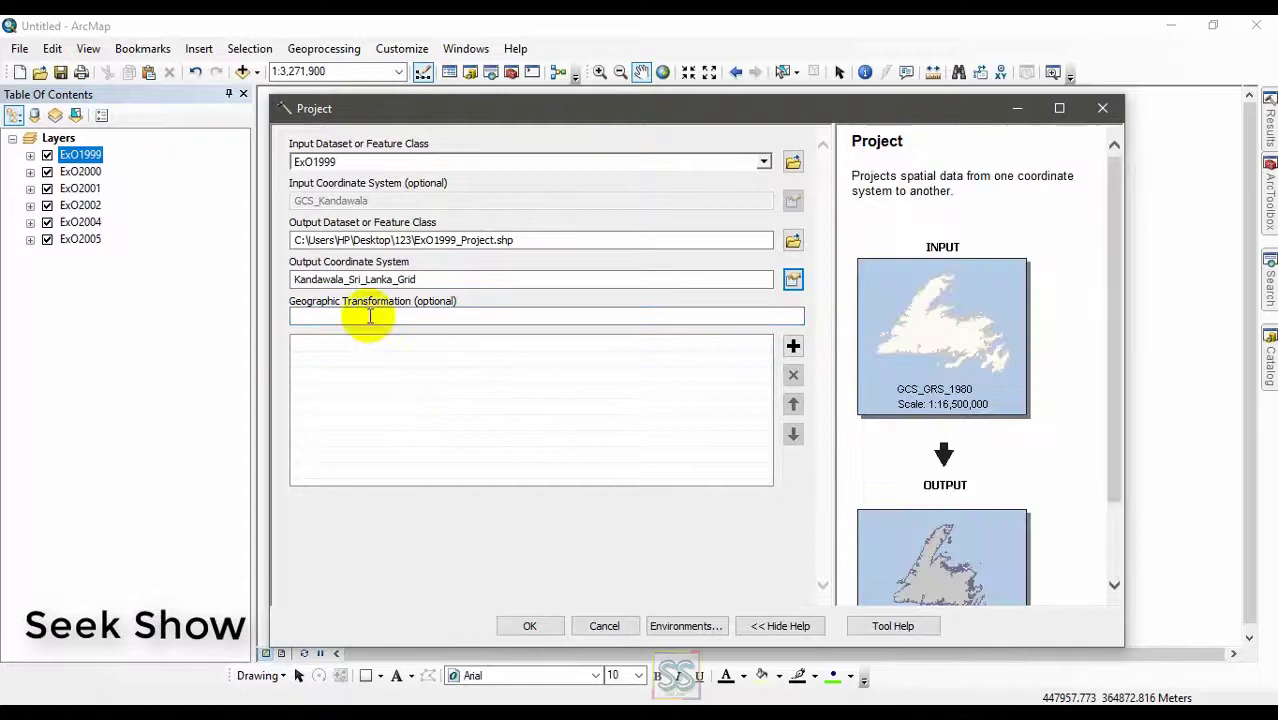
# Run the ExO1999 projection and review the new ExO1999_Project layer beside the originals
pyautogui.click(531, 626)
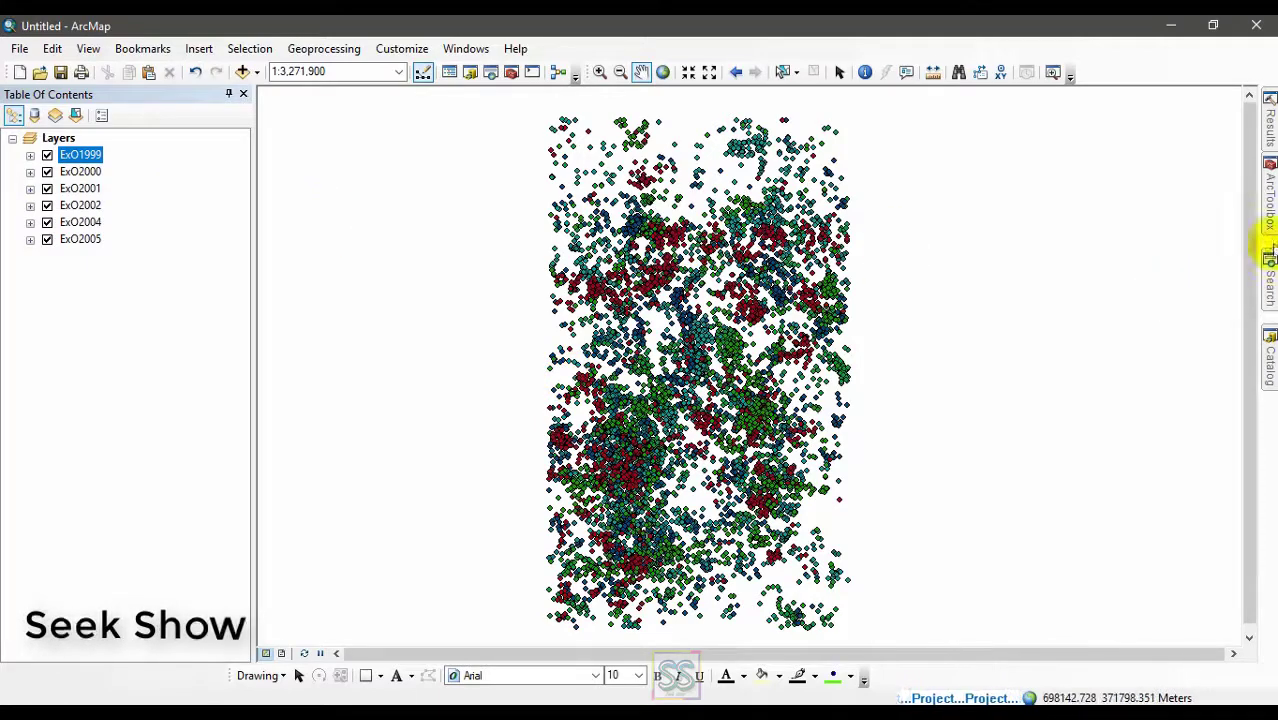
pyautogui.click(1270, 215)
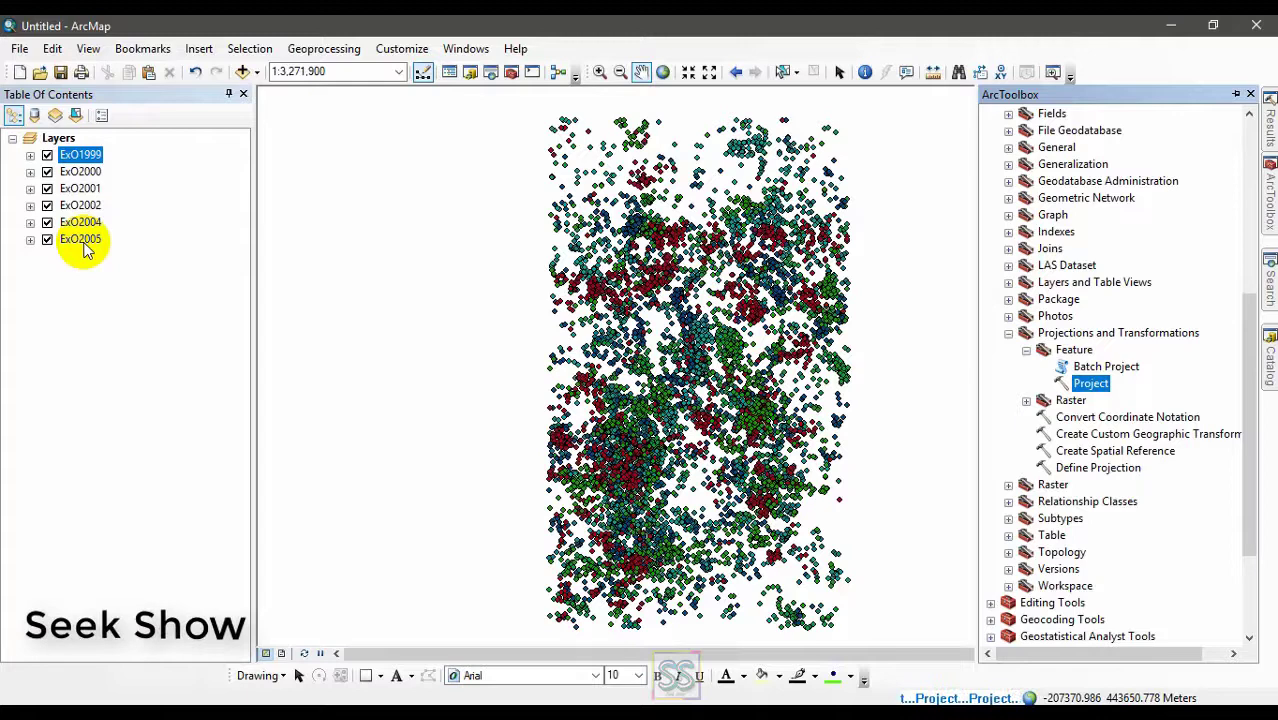
pyautogui.click(1112, 367)
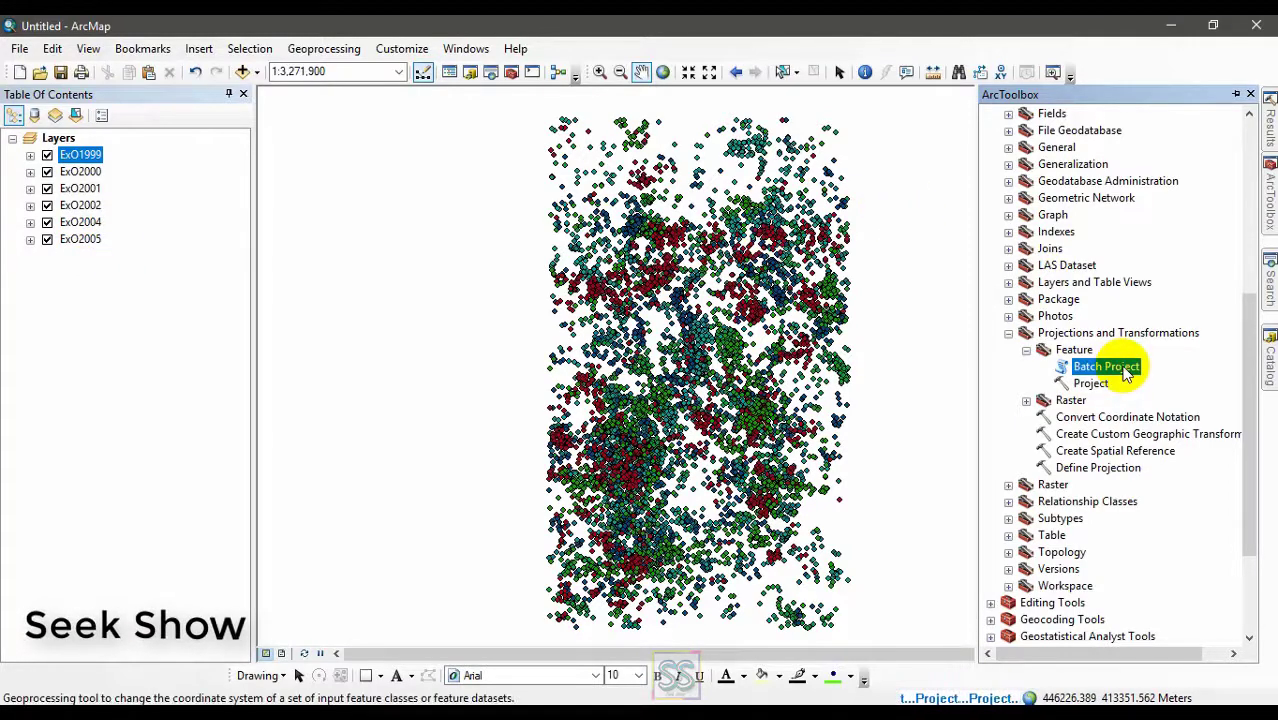
pyautogui.click(88, 172)
pyautogui.click(91, 206)
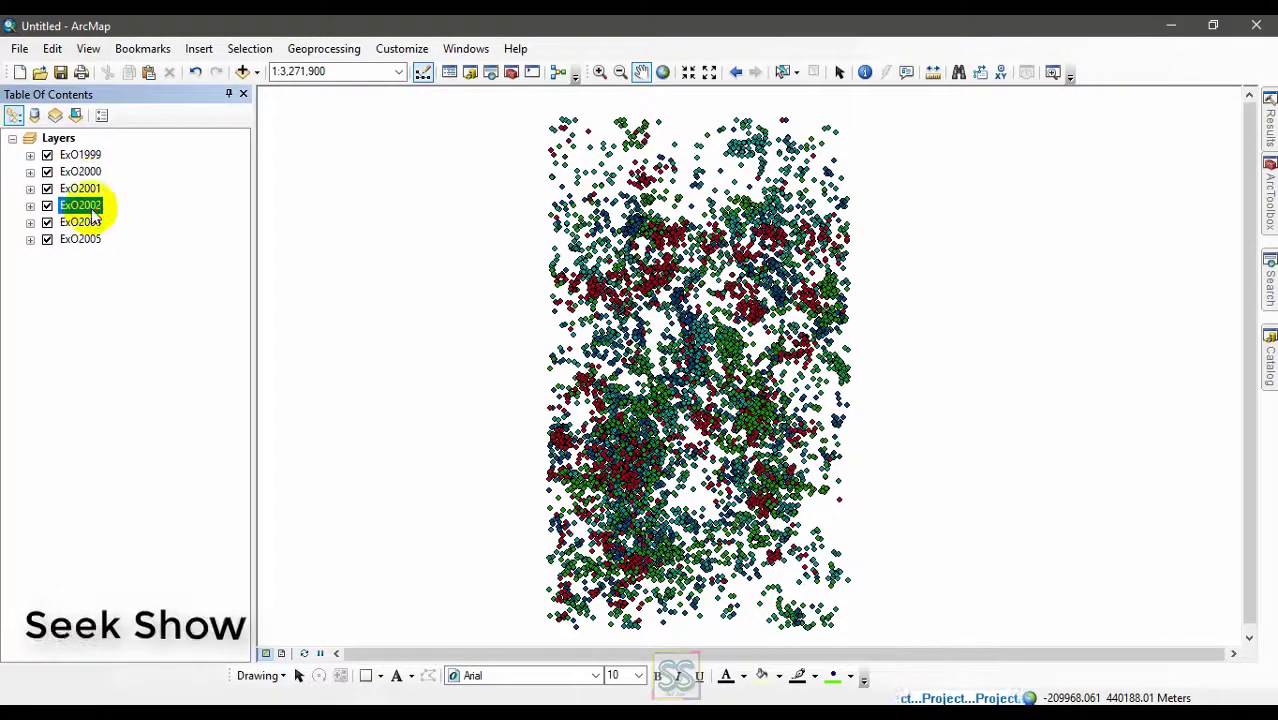
pyautogui.click(95, 242)
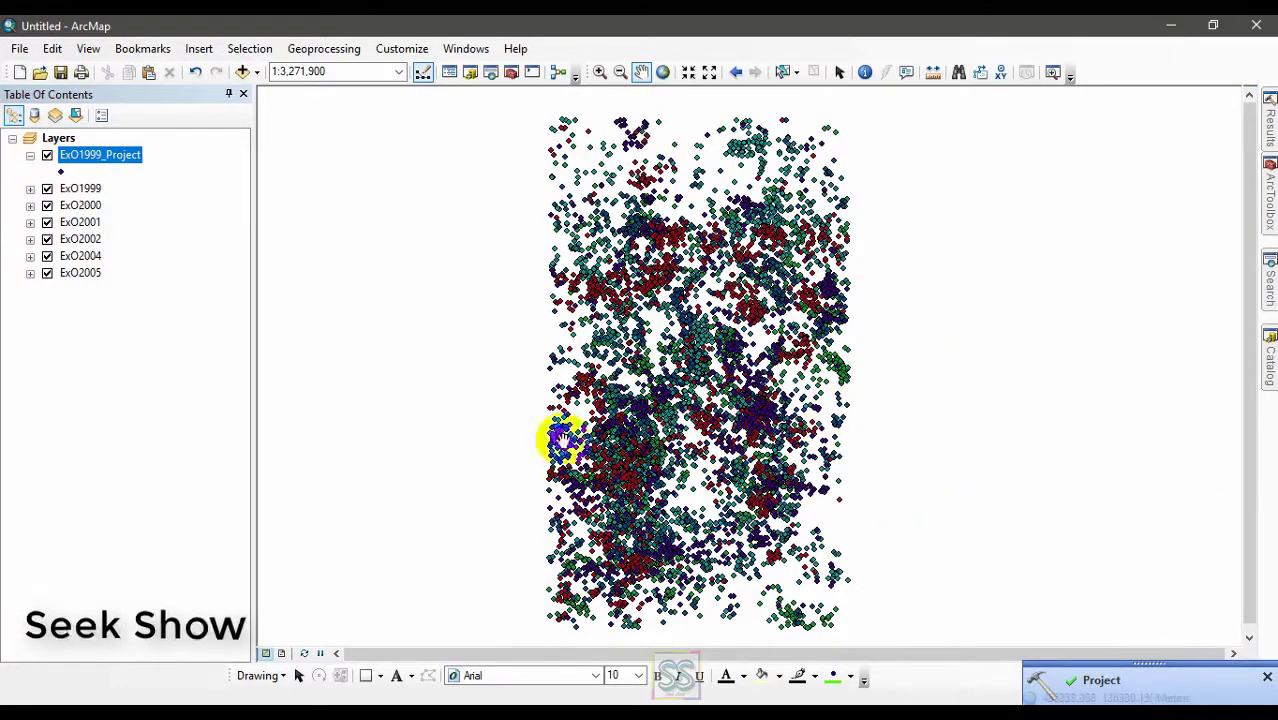
pyautogui.click(30, 155)
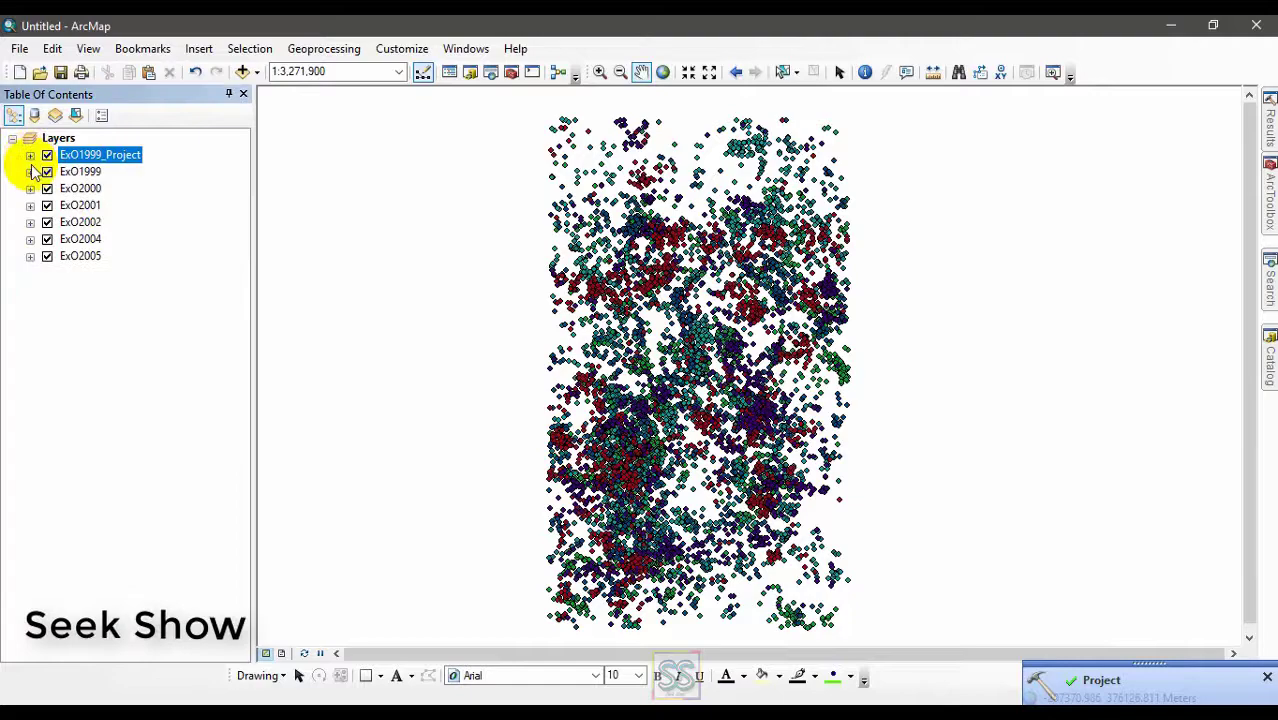
# In Batch Project, add ExO2000, ExO2001, ExO2002, ExO2004 and ExO2005 shapefiles as inputs
pyautogui.click(1268, 200)
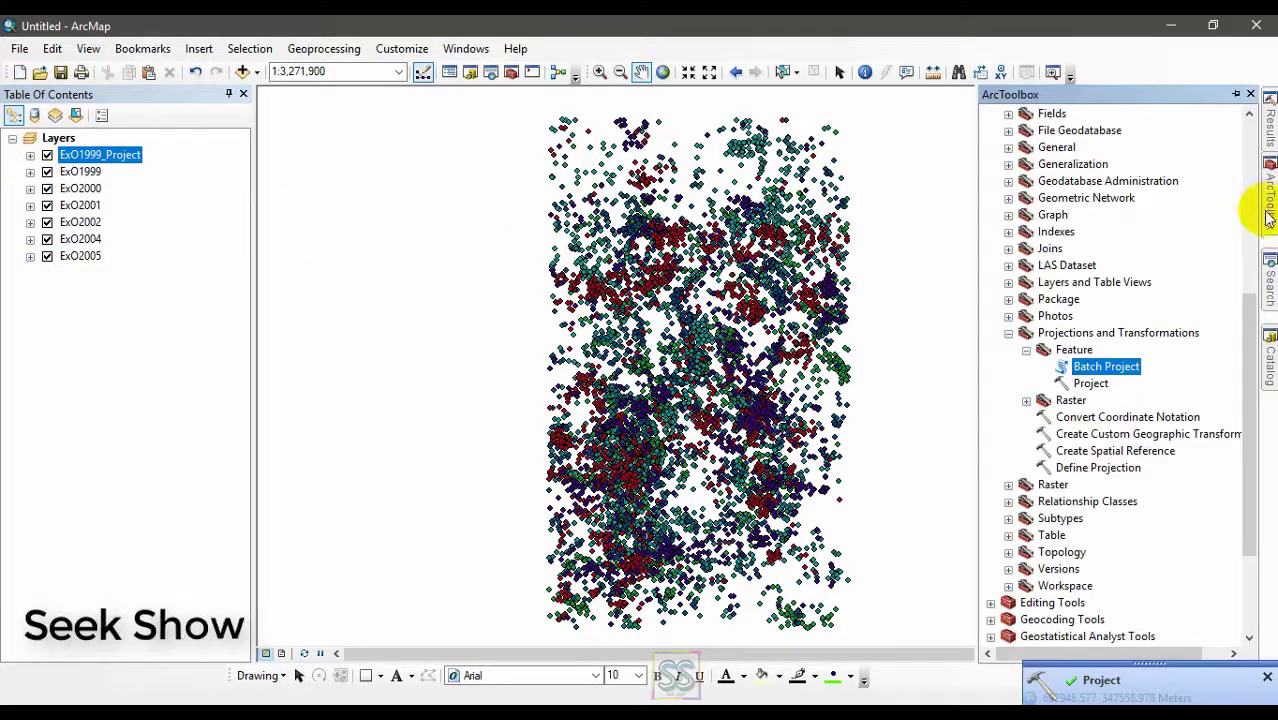
pyautogui.doubleClick(1103, 368)
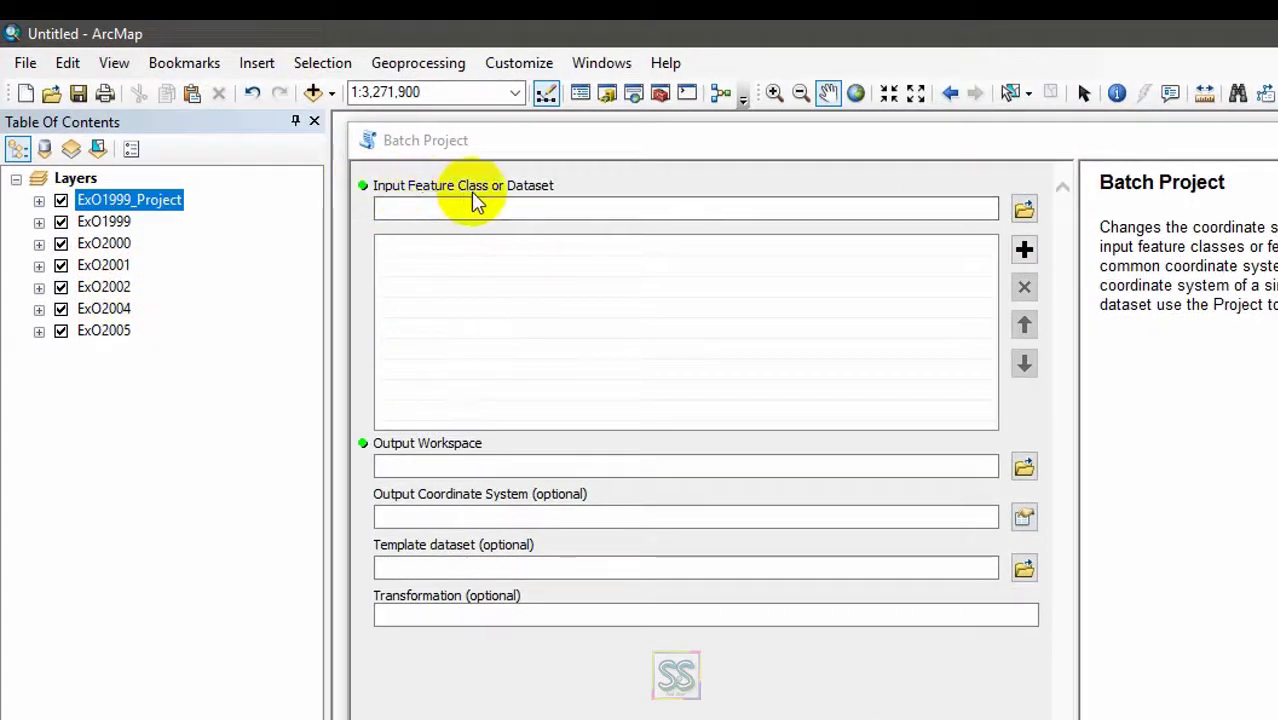
pyautogui.click(1024, 208)
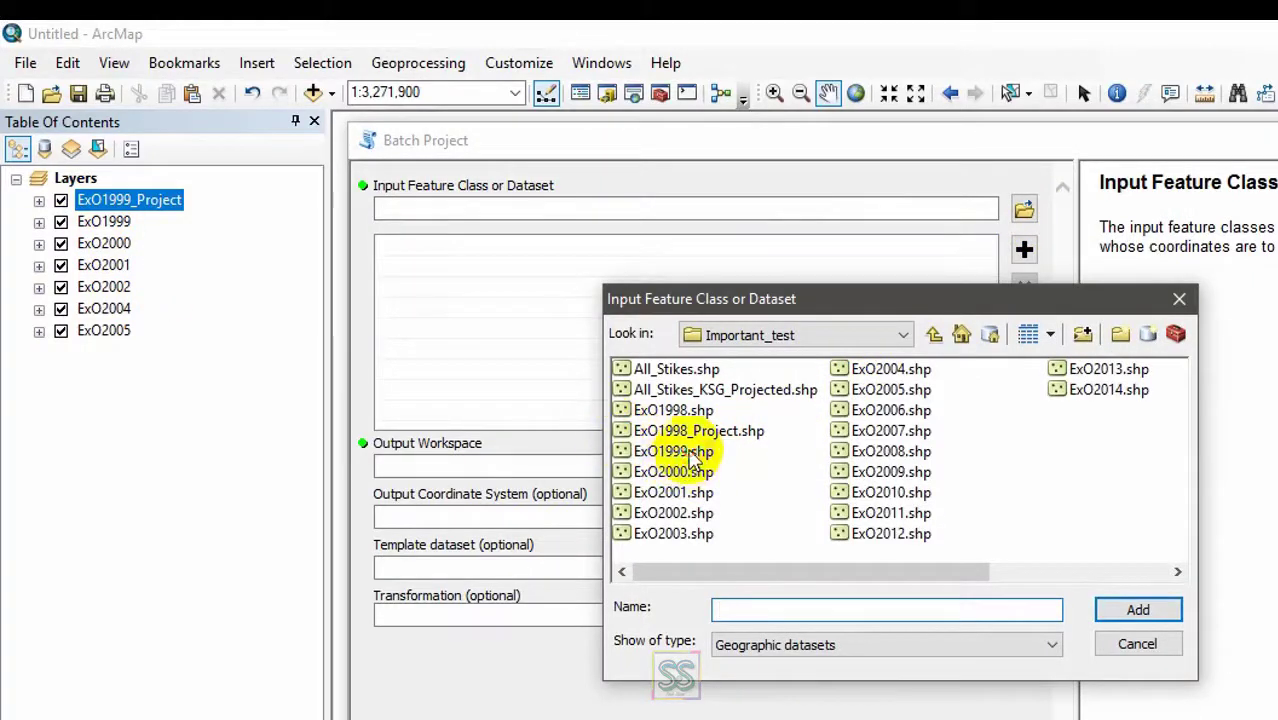
pyautogui.click(689, 453)
pyautogui.keyDown('ctrl'); pyautogui.click(689, 478); pyautogui.keyUp('ctrl')
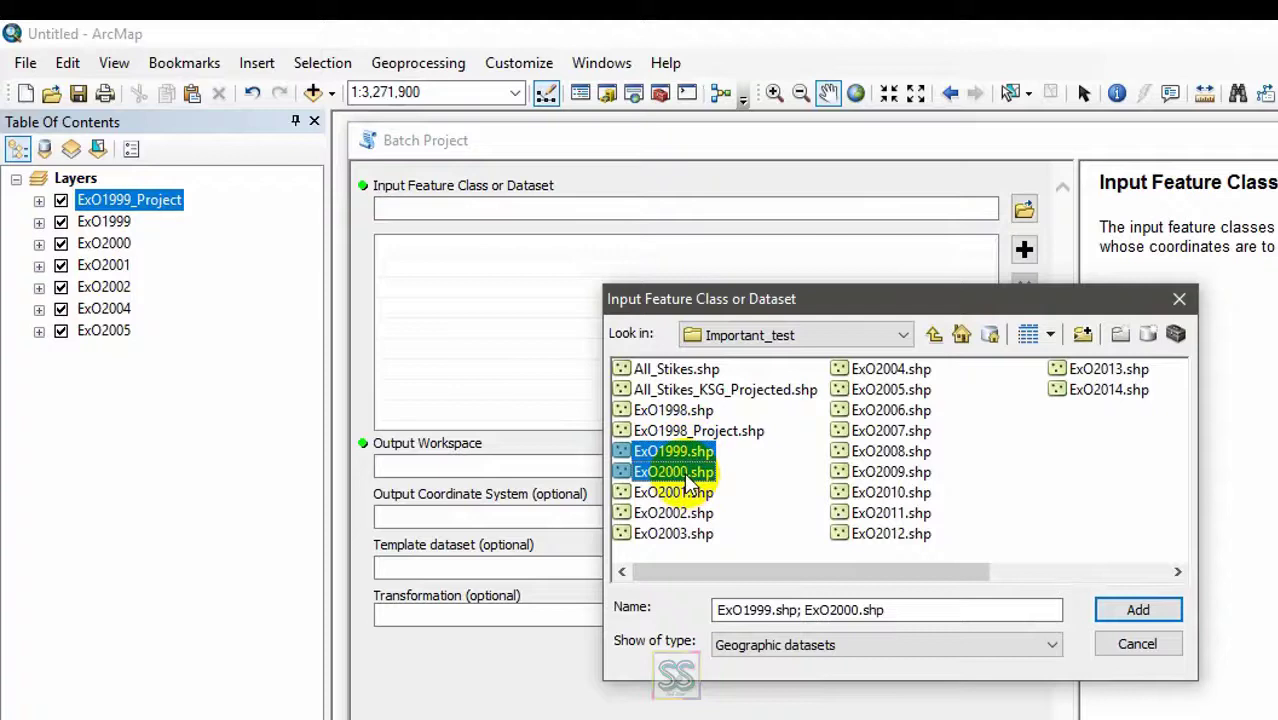
pyautogui.keyDown('ctrl'); pyautogui.click(697, 494); pyautogui.keyUp('ctrl')
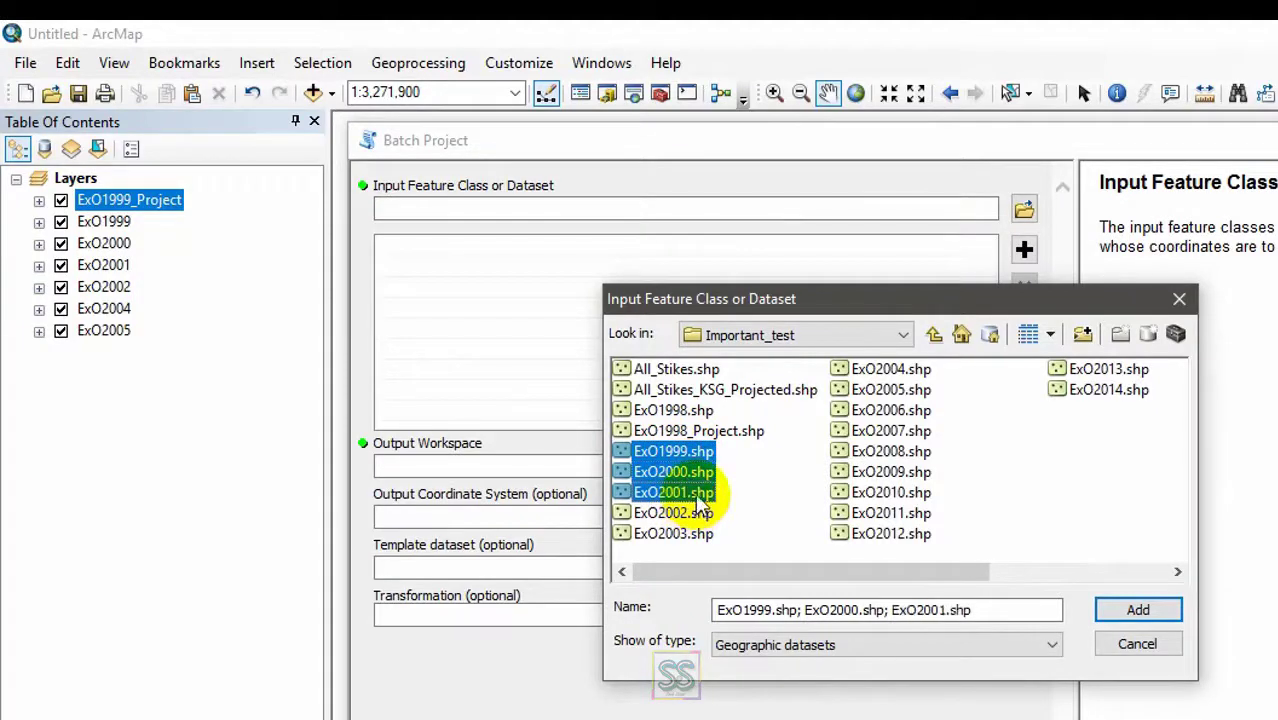
pyautogui.keyDown('ctrl'); pyautogui.click(698, 514); pyautogui.keyUp('ctrl')
pyautogui.keyDown('ctrl'); pyautogui.click(893, 370); pyautogui.keyUp('ctrl')
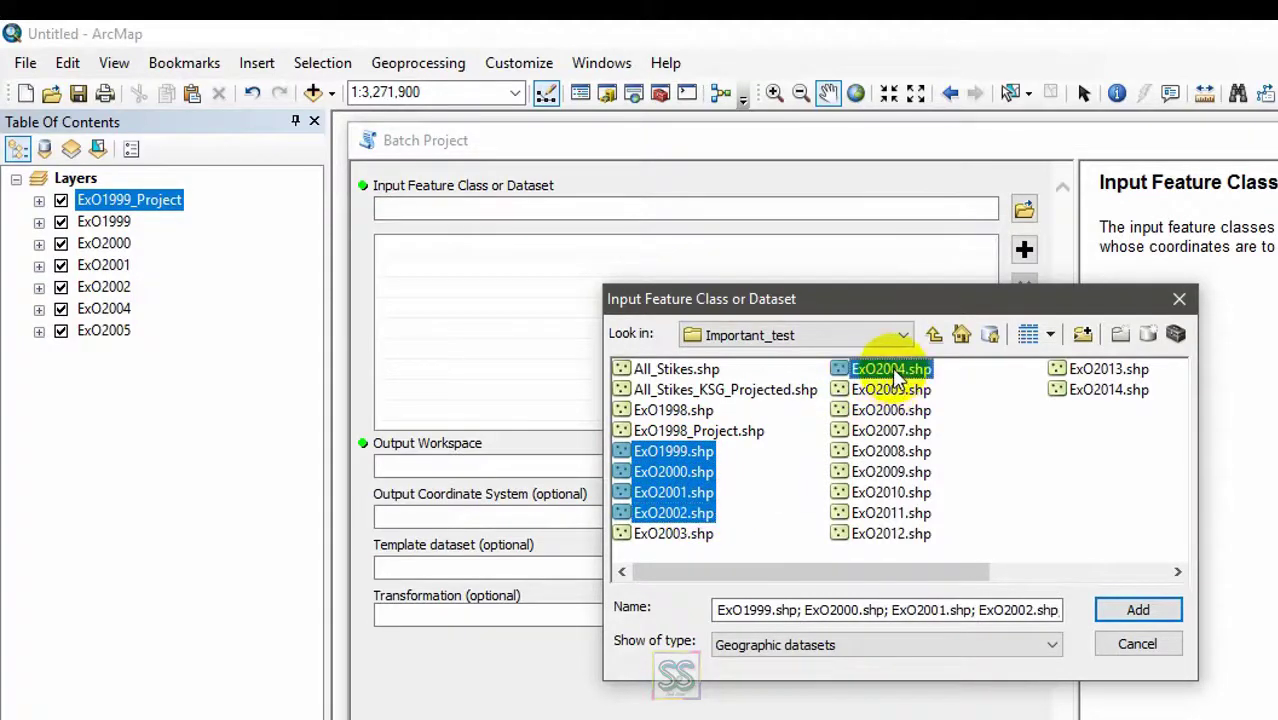
pyautogui.keyDown('ctrl'); pyautogui.click(912, 392); pyautogui.keyUp('ctrl')
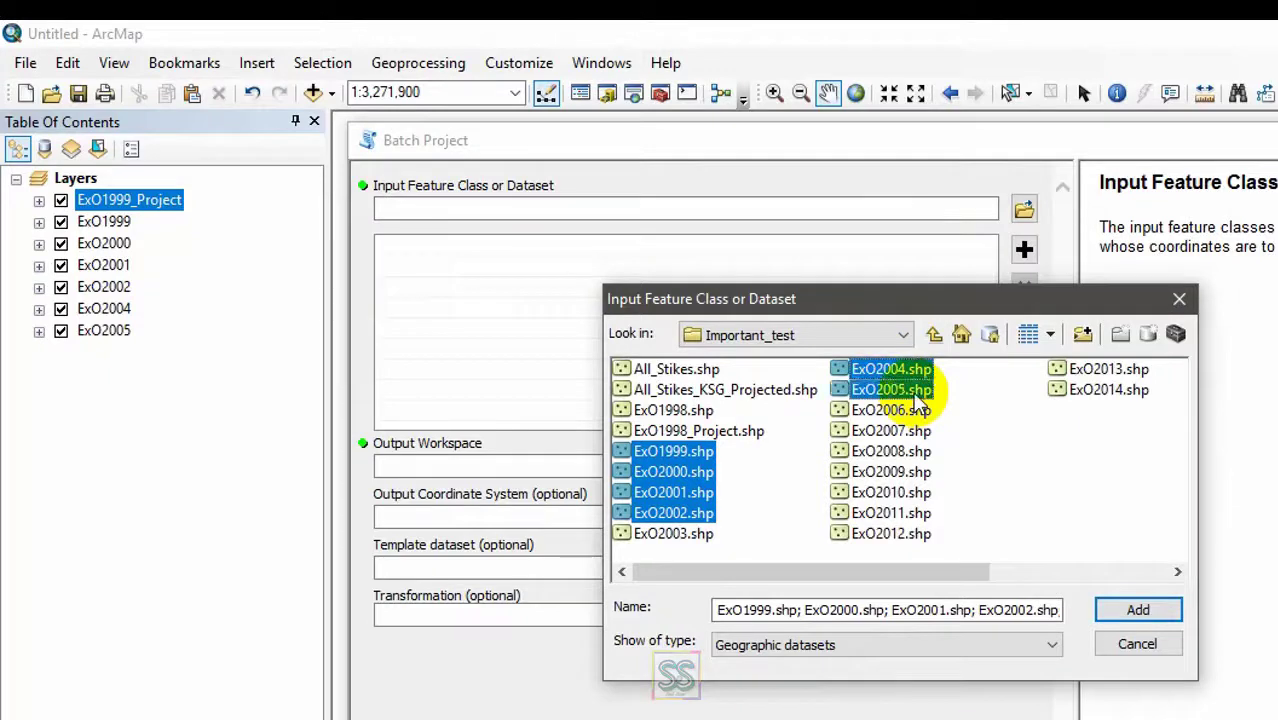
pyautogui.keyDown('ctrl'); pyautogui.click(670, 453); pyautogui.keyUp('ctrl')
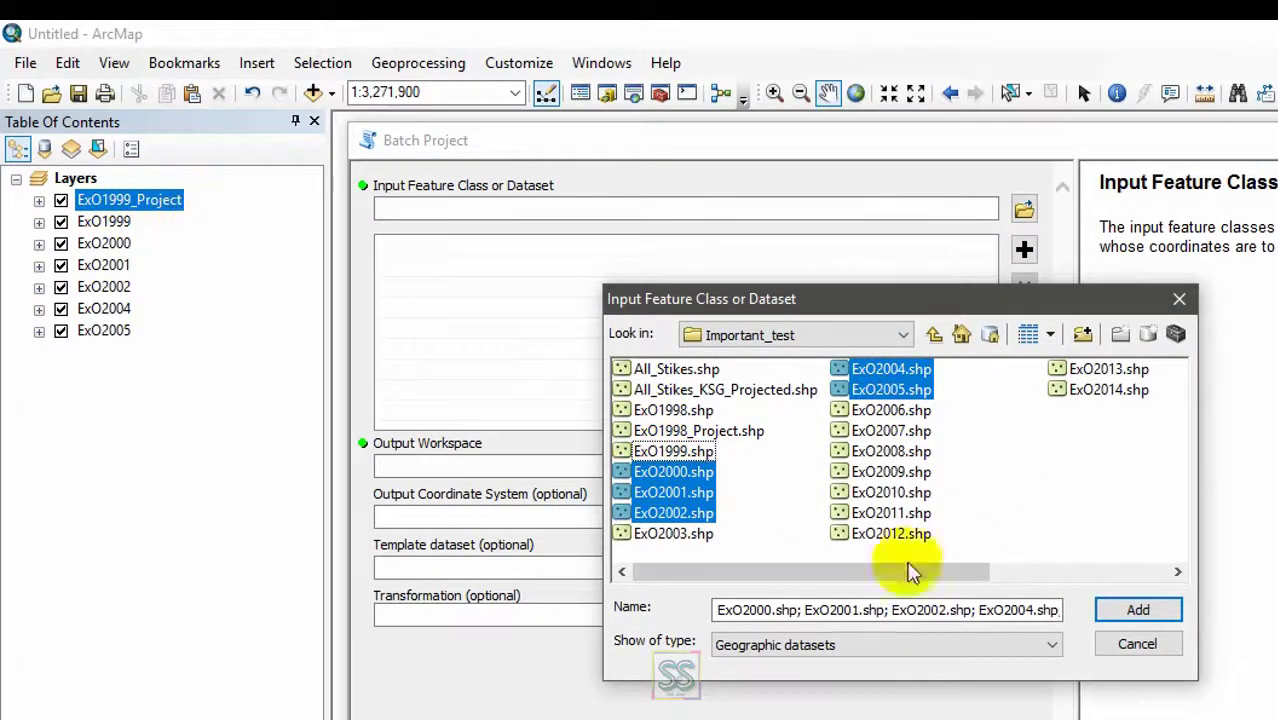
pyautogui.click(1135, 612)
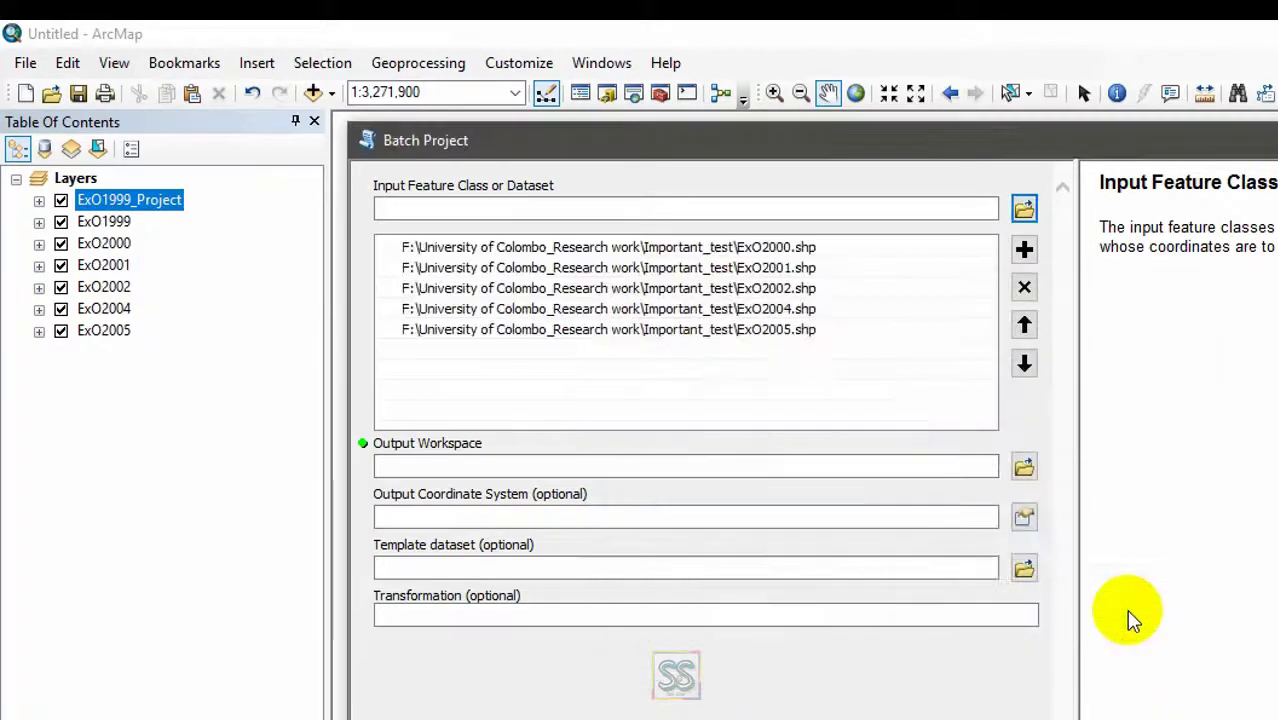
# Set Batch Project's output workspace to C:\Users\HP\Desktop\123
pyautogui.click(1023, 468)
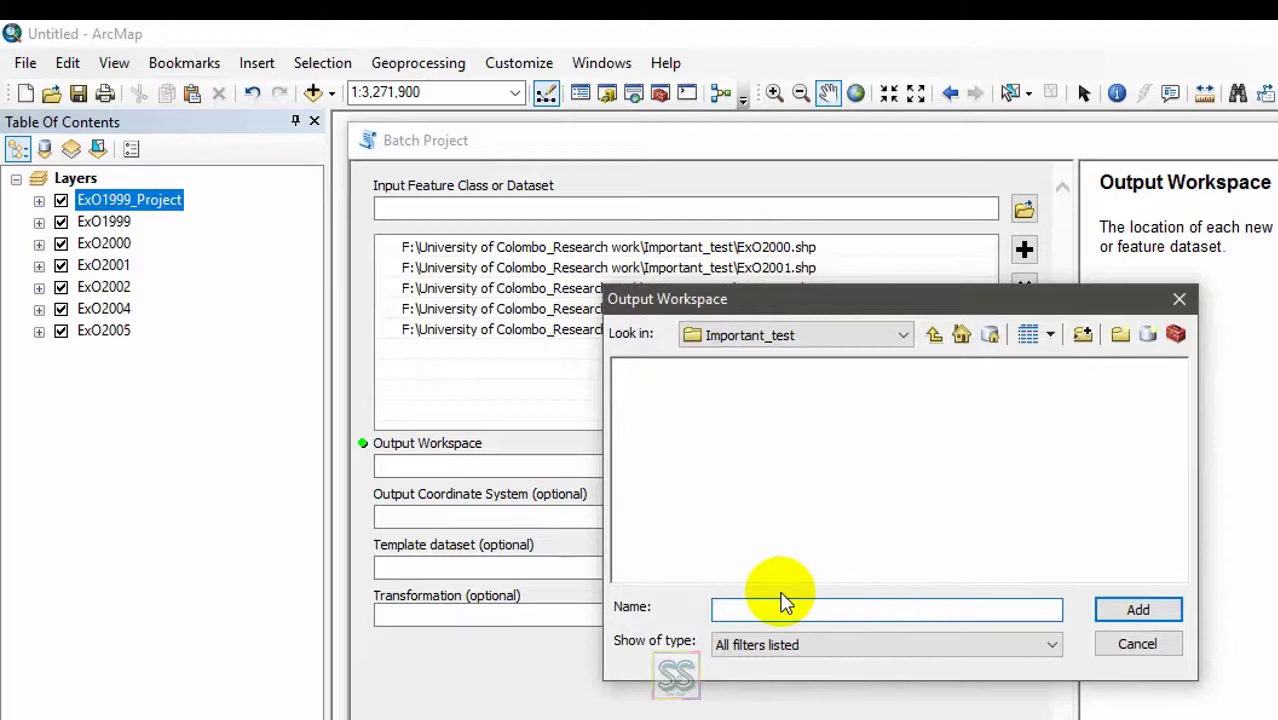
pyautogui.click(936, 336)
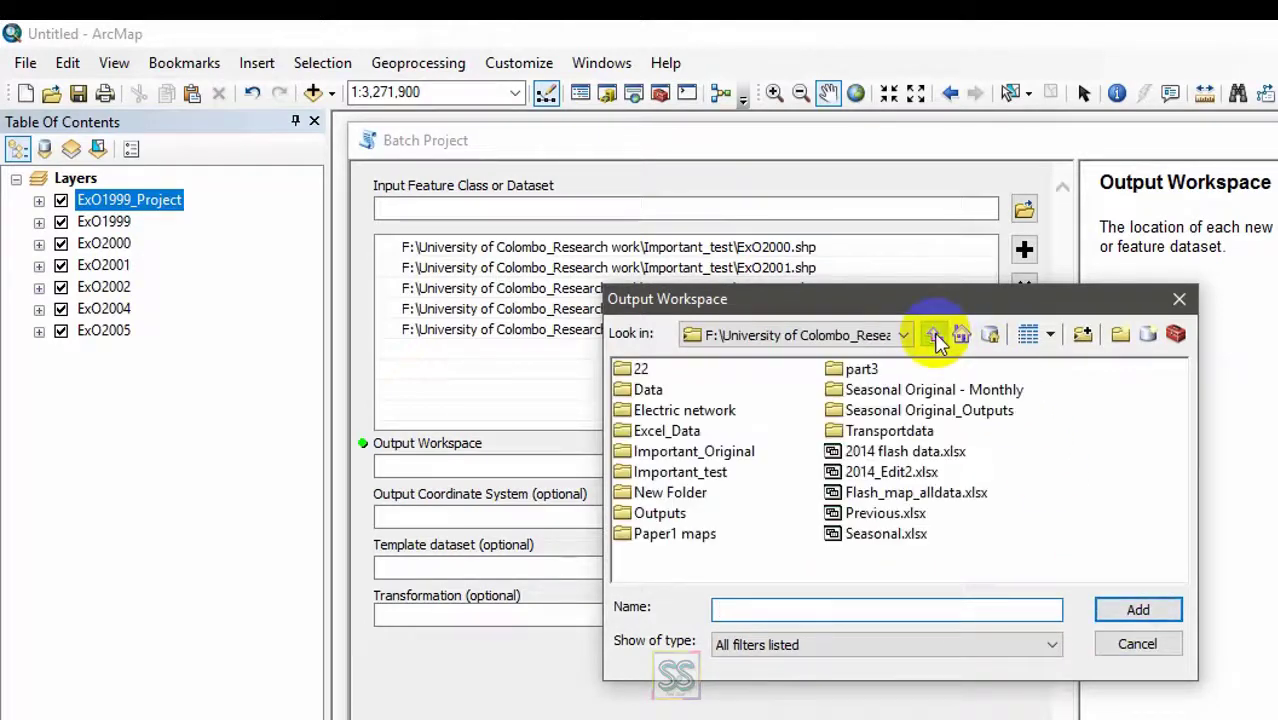
pyautogui.doubleClick(720, 369)
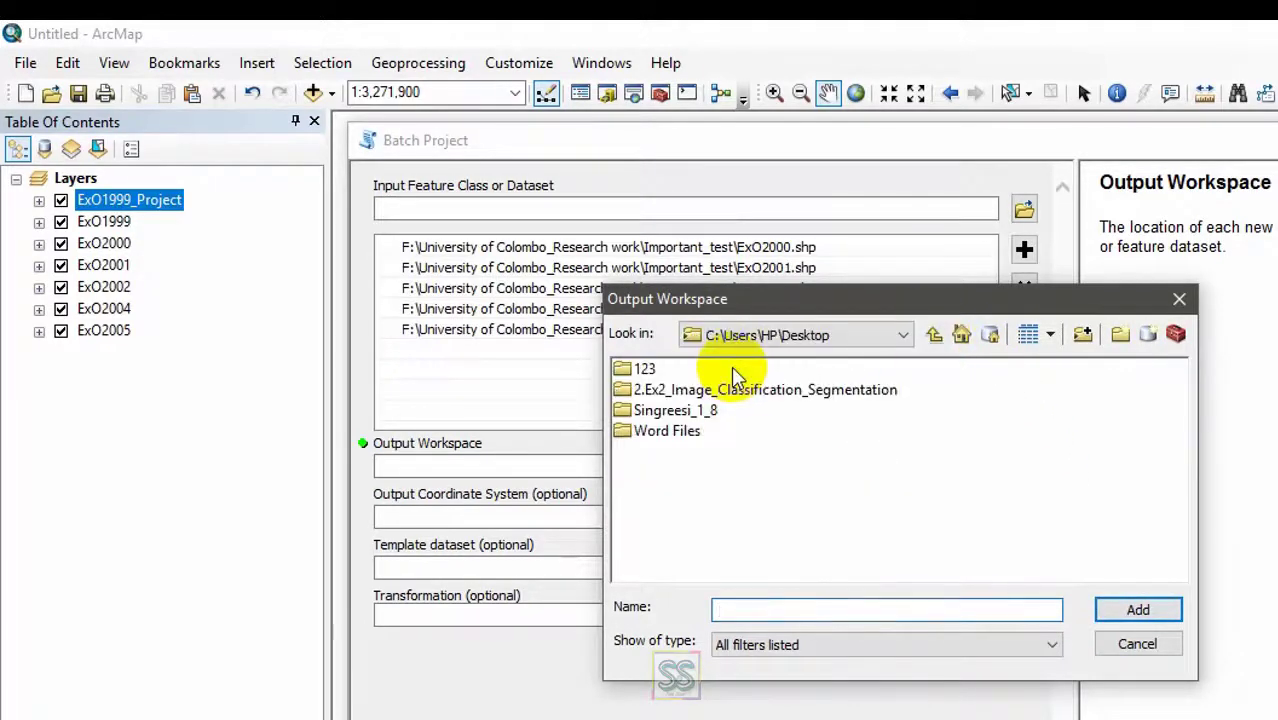
pyautogui.click(645, 370)
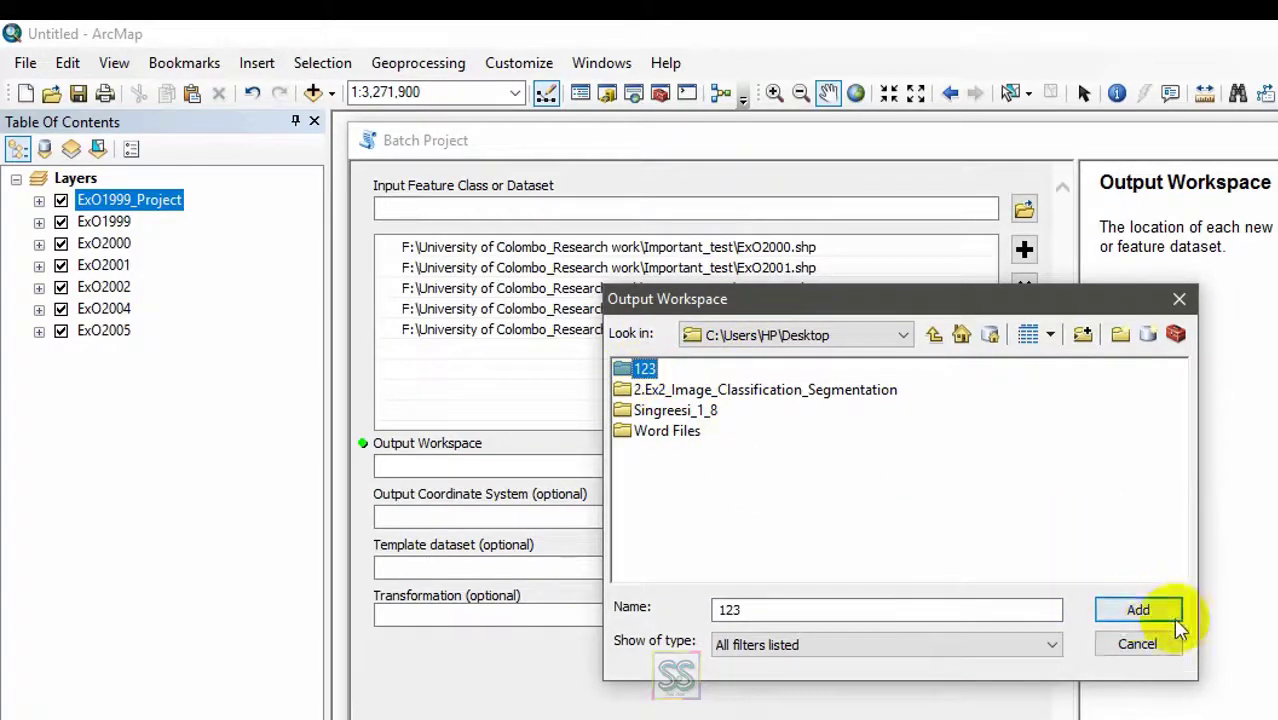
pyautogui.click(1140, 612)
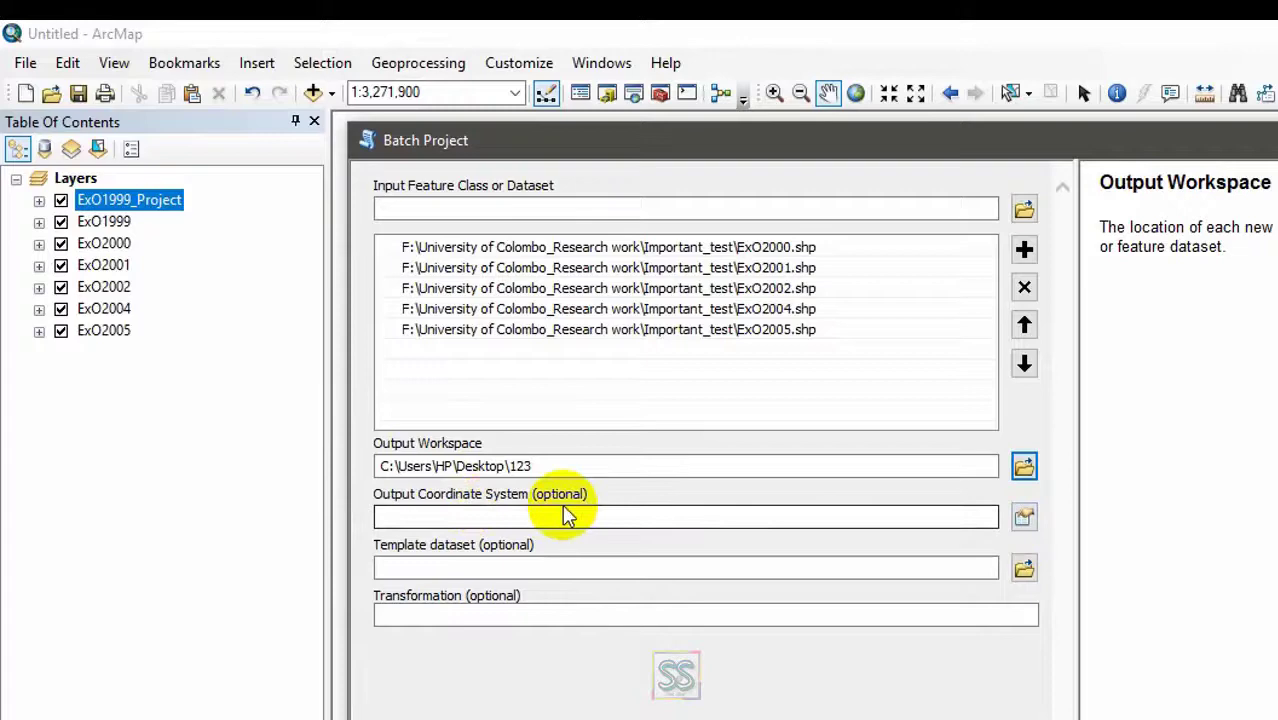
# Search WKID 5234 and pick Kandawala_Sri_Lanka_Grid as the batch output coordinate system
pyautogui.click(1024, 517)
pyautogui.click(773, 248)
pyautogui.write('5234')
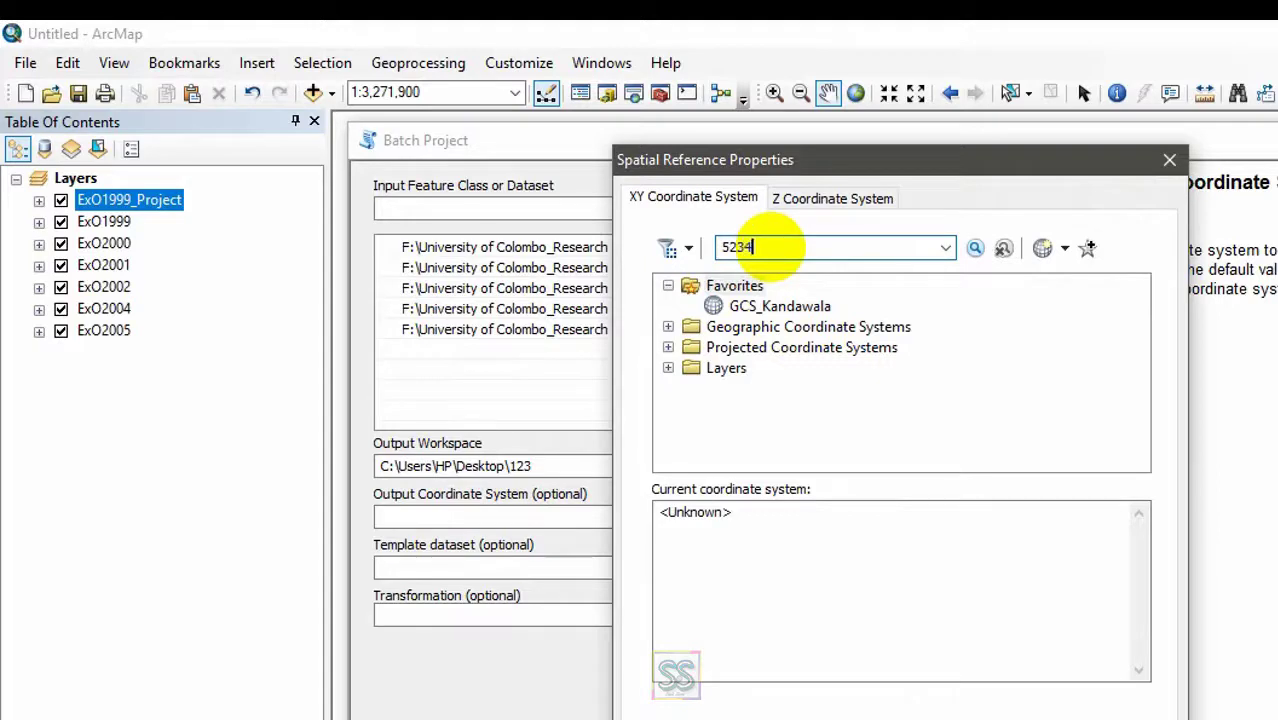
pyautogui.click(974, 248)
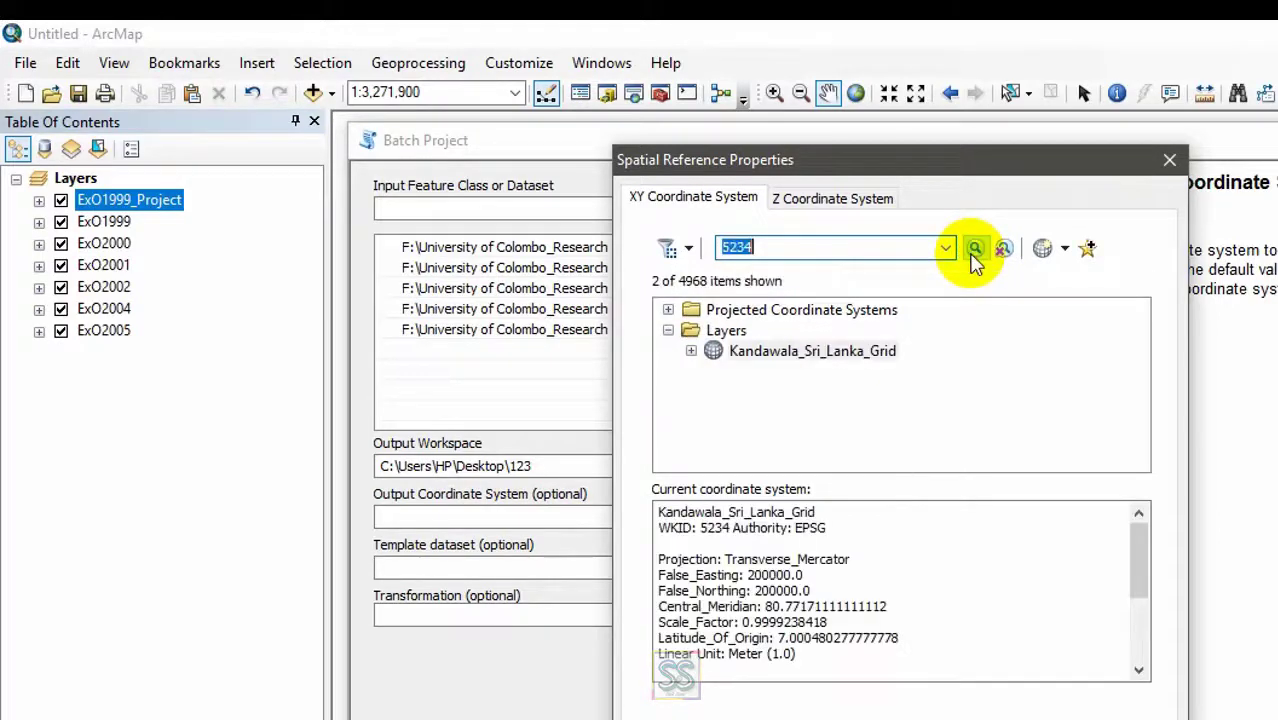
pyautogui.click(863, 354)
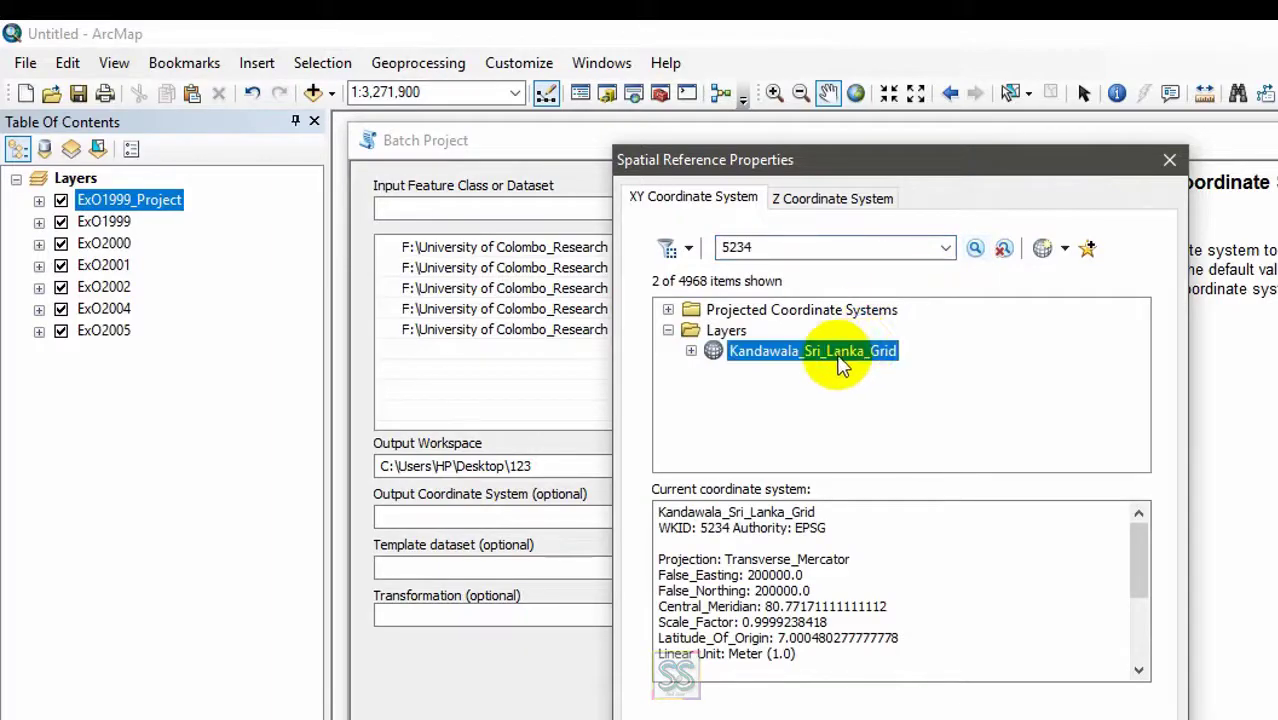
pyautogui.moveTo(731, 528); pyautogui.dragTo(700, 528)
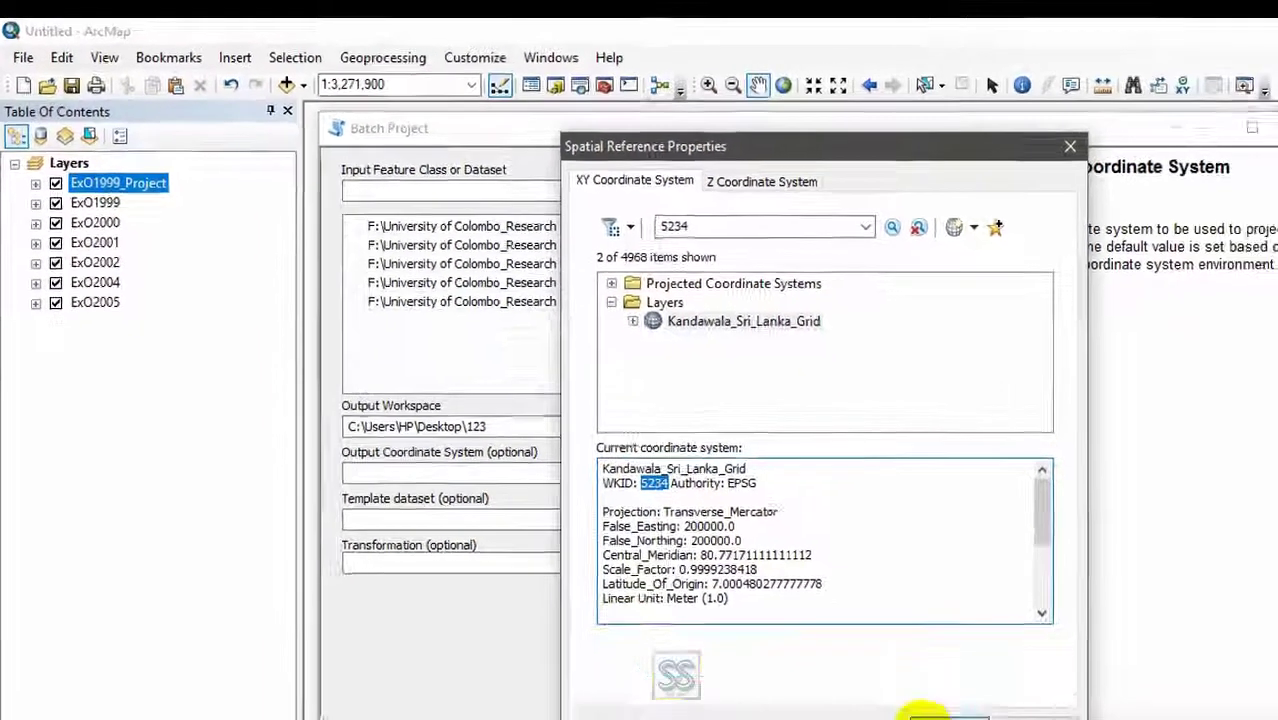
pyautogui.click(912, 705)
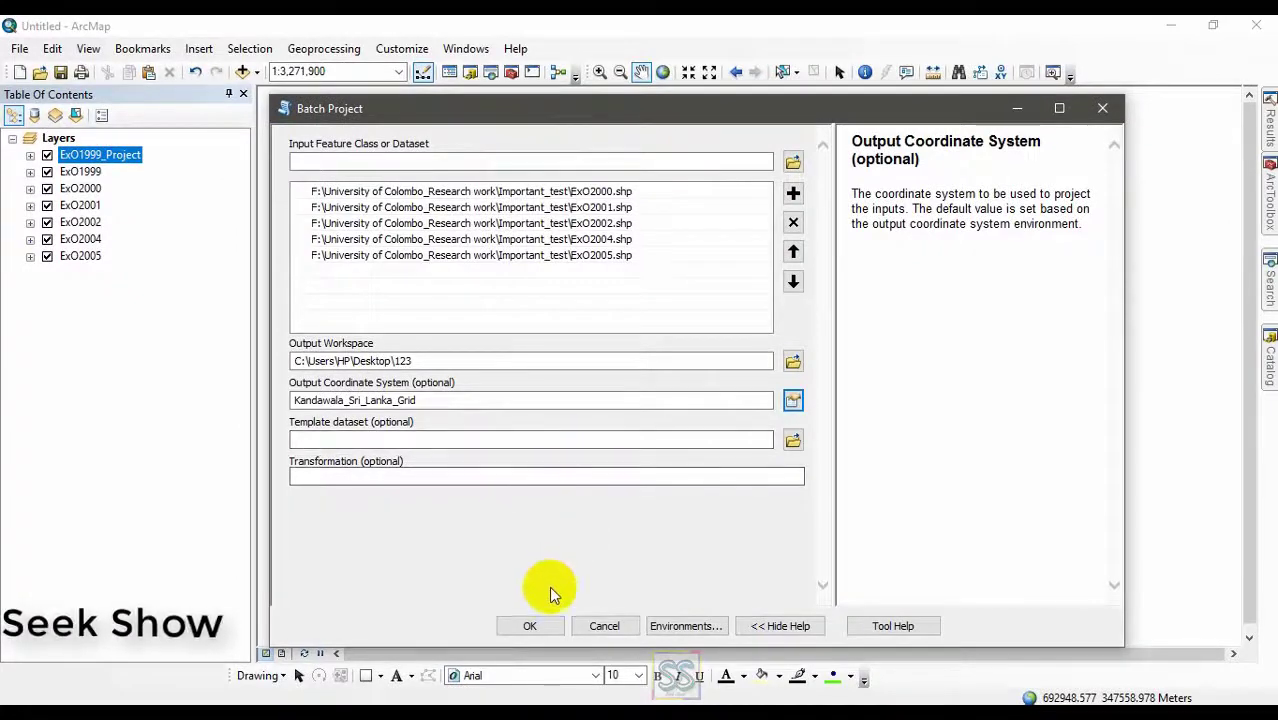
# Run Batch Project on the five ExO shapefiles
pyautogui.click(529, 625)
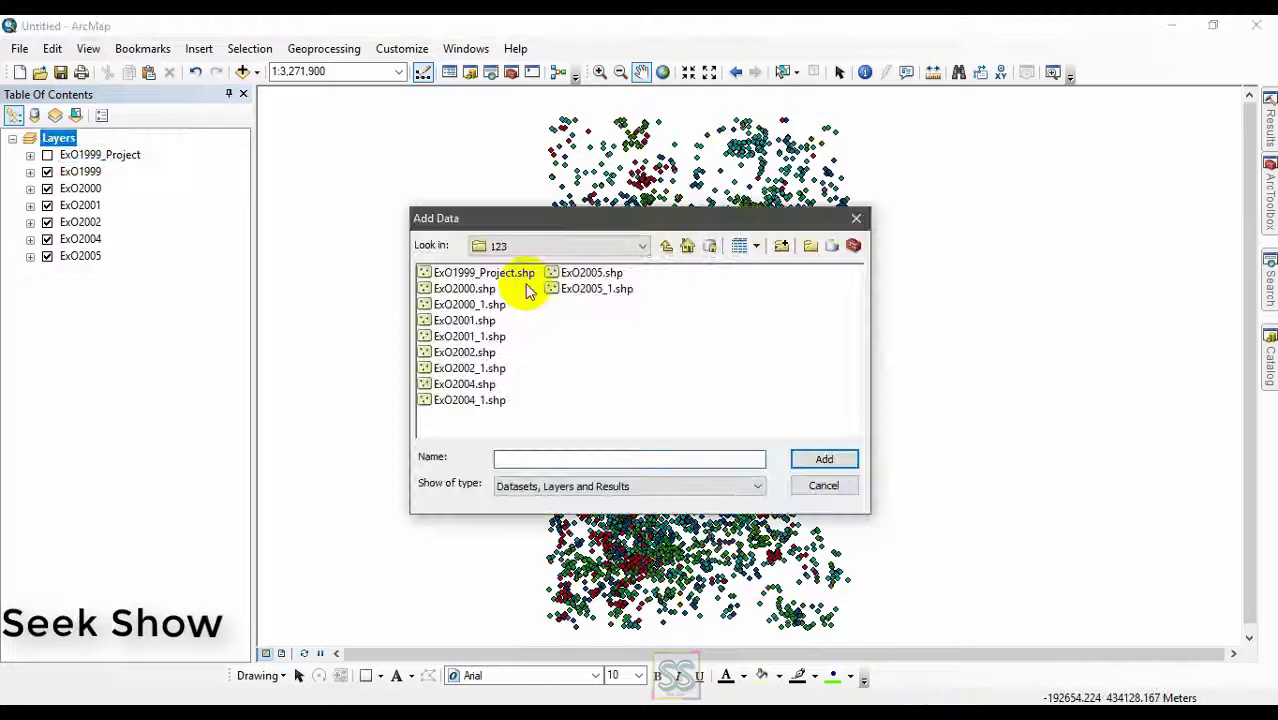
# Select ExO2000_1, ExO2001_1, ExO2002_1, ExO2004_1 and ExO2005_1 in the 123 folder and add them
pyautogui.click(500, 308)
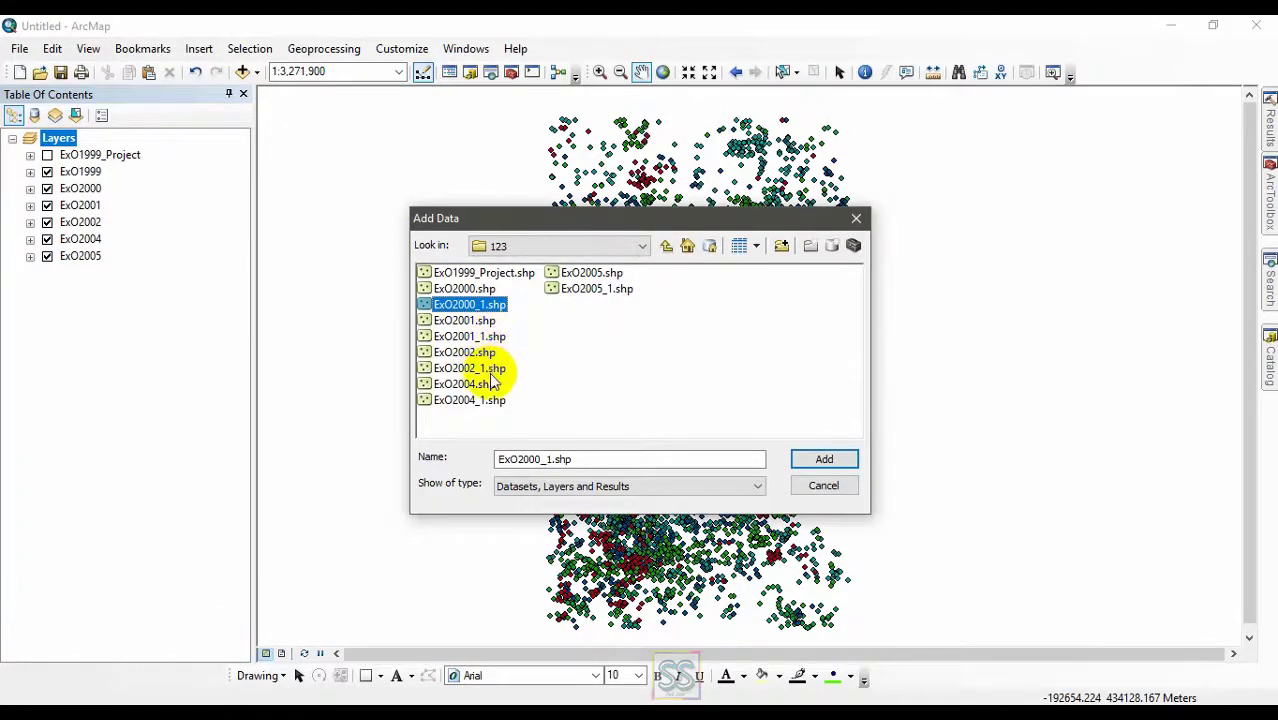
pyautogui.click(485, 369)
pyautogui.keyDown('ctrl'); pyautogui.click(493, 401); pyautogui.keyUp('ctrl')
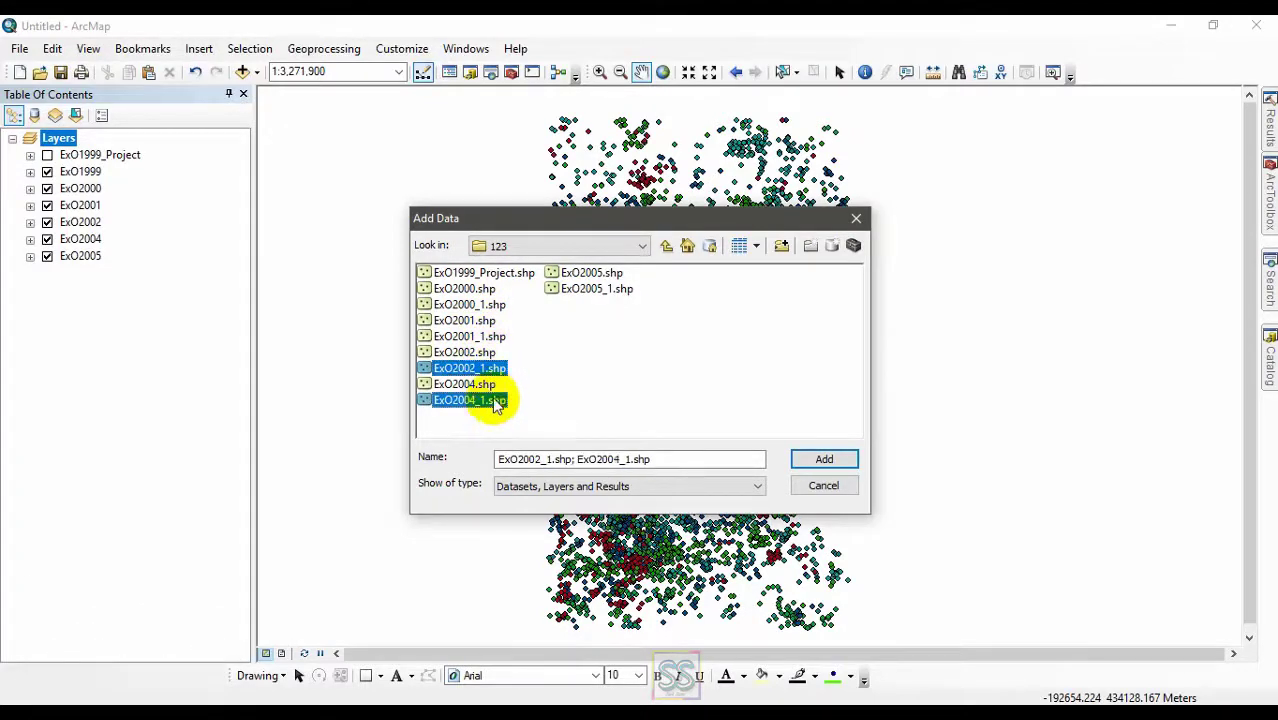
pyautogui.click(481, 306)
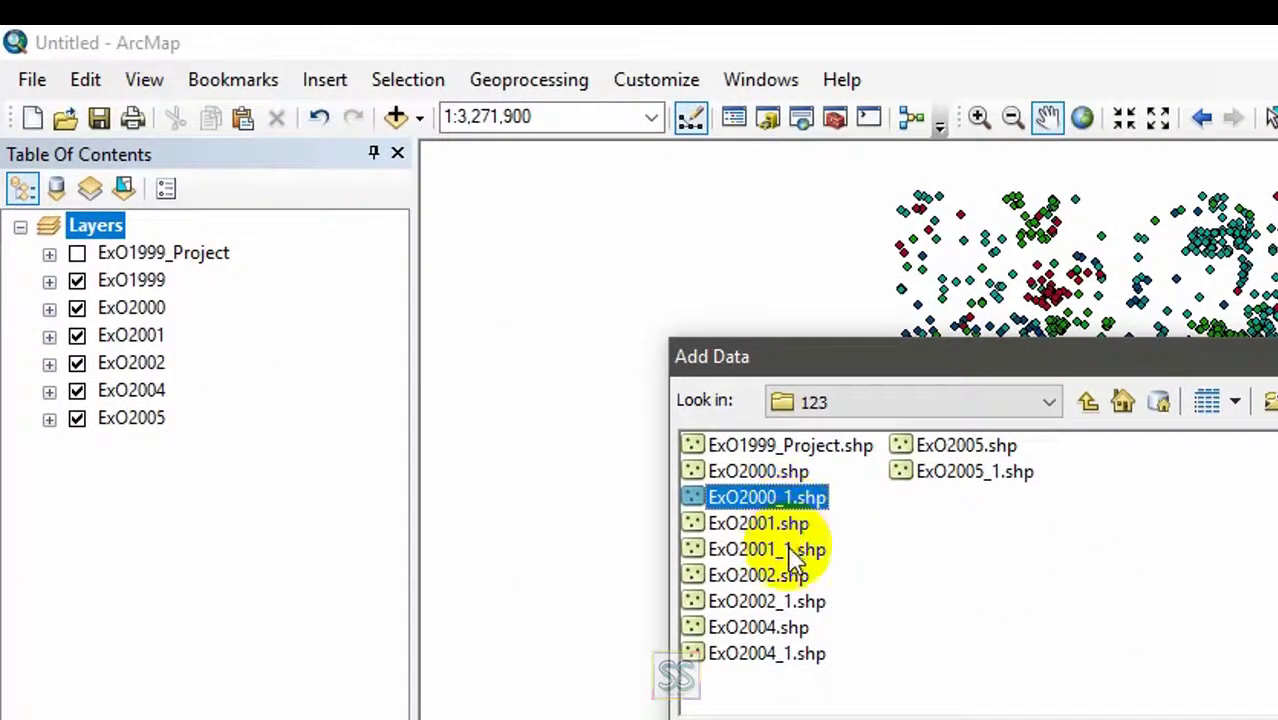
pyautogui.keyDown('ctrl'); pyautogui.click(790, 552); pyautogui.keyUp('ctrl')
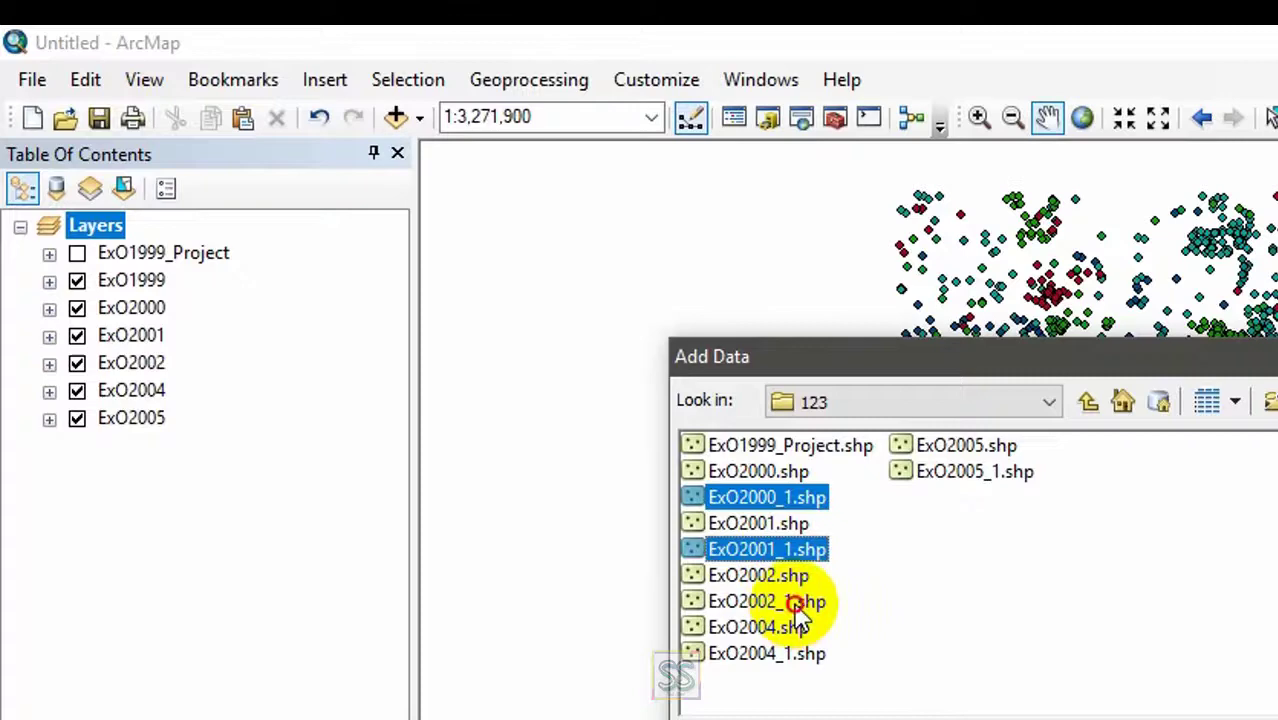
pyautogui.keyDown('ctrl'); pyautogui.click(797, 604); pyautogui.keyUp('ctrl')
pyautogui.keyDown('ctrl'); pyautogui.click(805, 655); pyautogui.keyUp('ctrl')
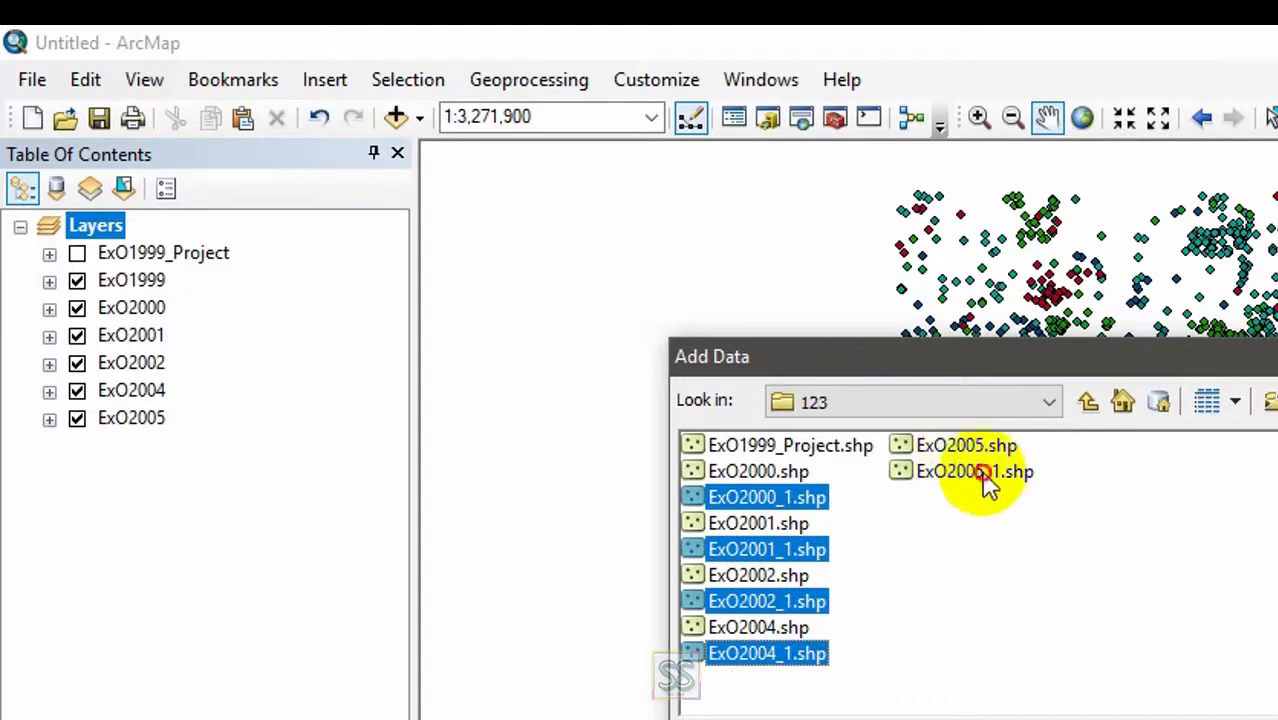
pyautogui.keyDown('ctrl'); pyautogui.click(975, 471); pyautogui.keyUp('ctrl')
pyautogui.press('Return')
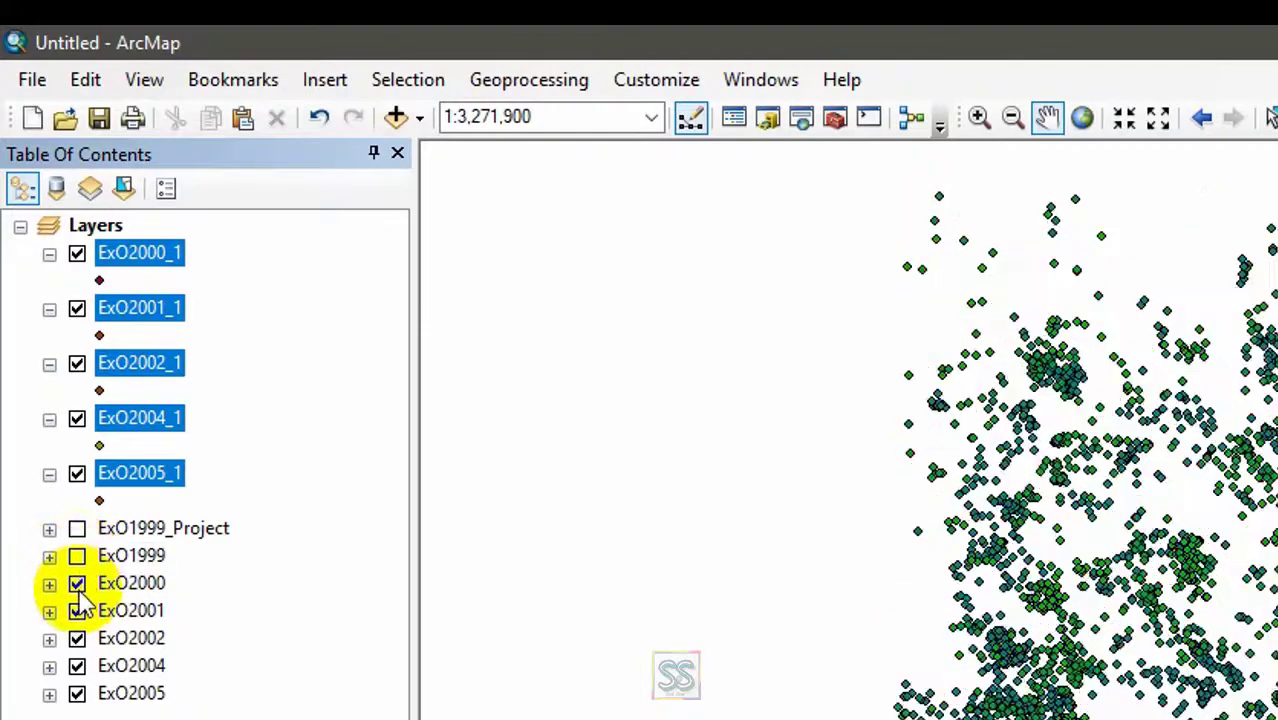
# Hide the original ExO layers and the five _1 layers, showing only ExO1999_Project
pyautogui.click(77, 583)
pyautogui.click(77, 610)
pyautogui.click(77, 638)
pyautogui.click(77, 665)
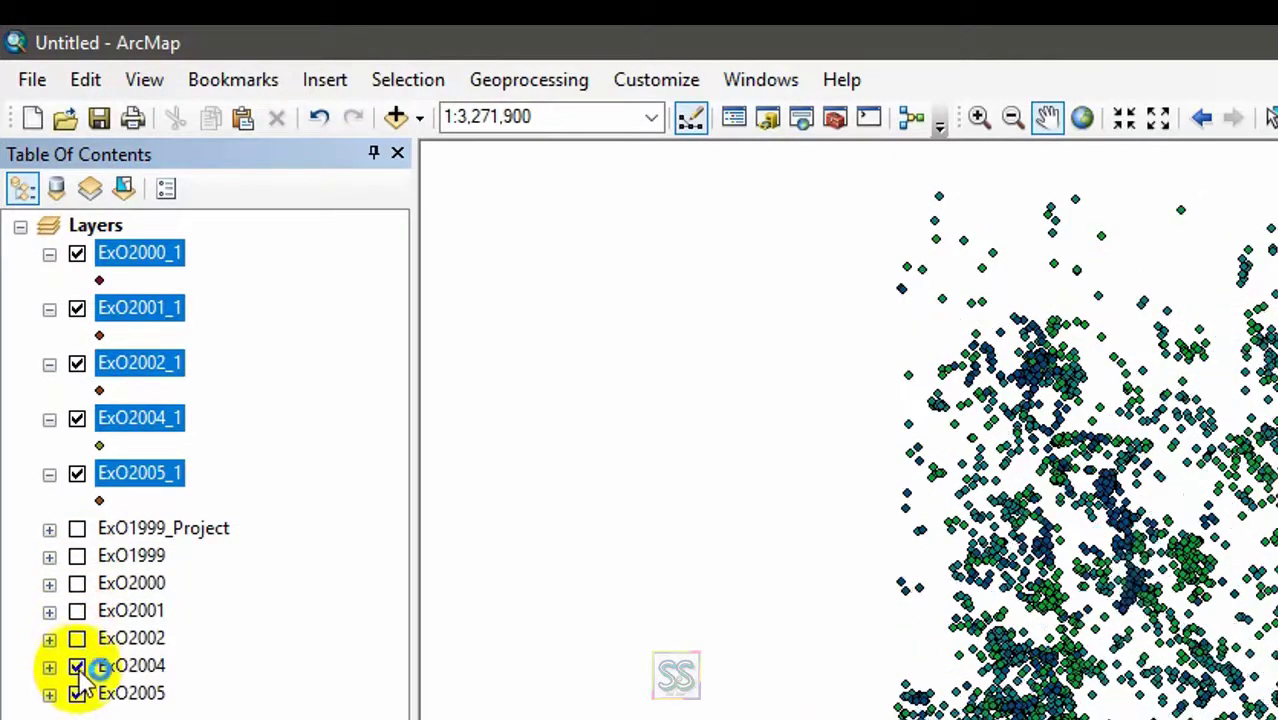
pyautogui.click(77, 528)
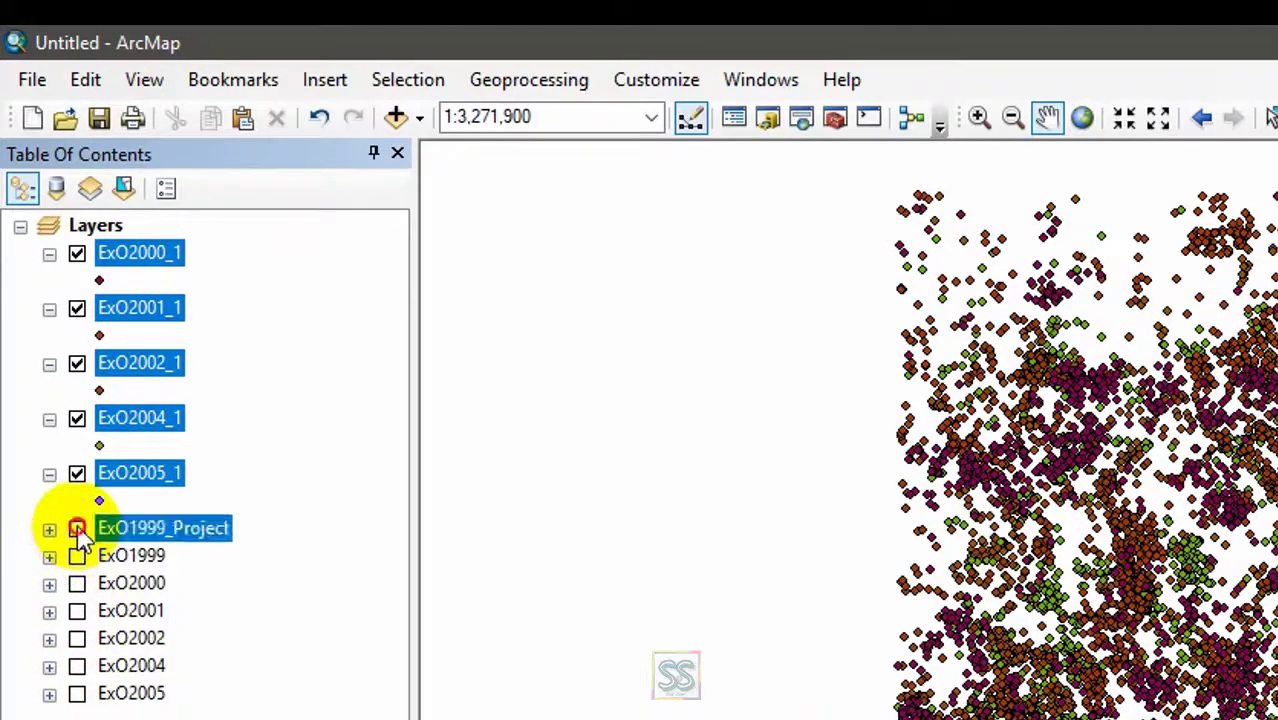
pyautogui.click(77, 253)
pyautogui.click(77, 308)
pyautogui.click(77, 363)
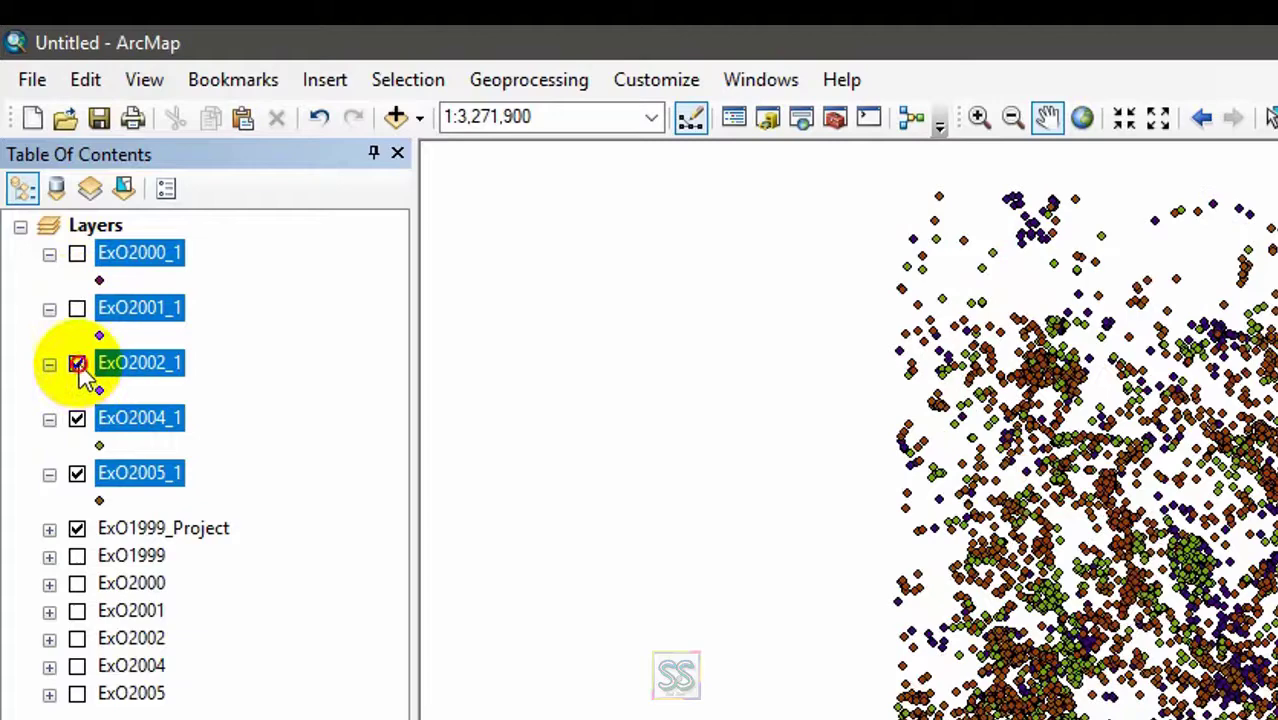
pyautogui.click(77, 418)
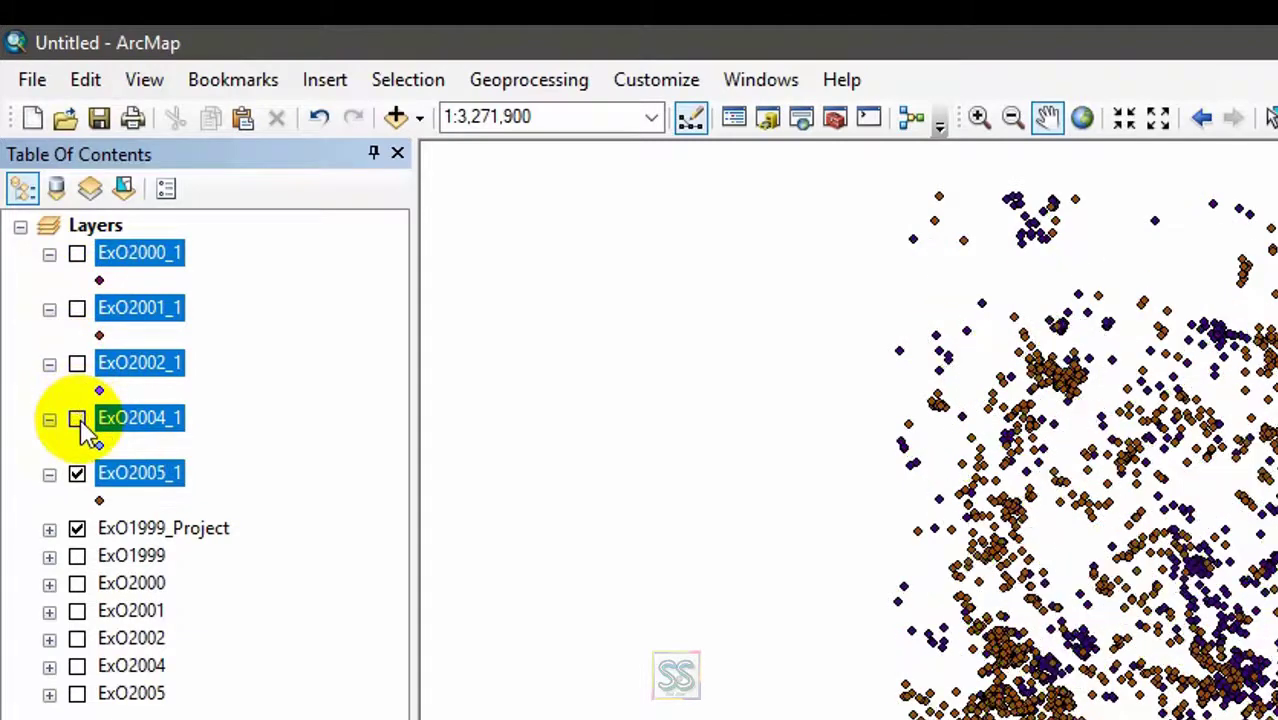
pyautogui.click(77, 473)
# Check ExO1999_Project's layer properties to confirm its Kandawala_Sri_Lanka_Grid coordinate system
pyautogui.rightClick(180, 530)
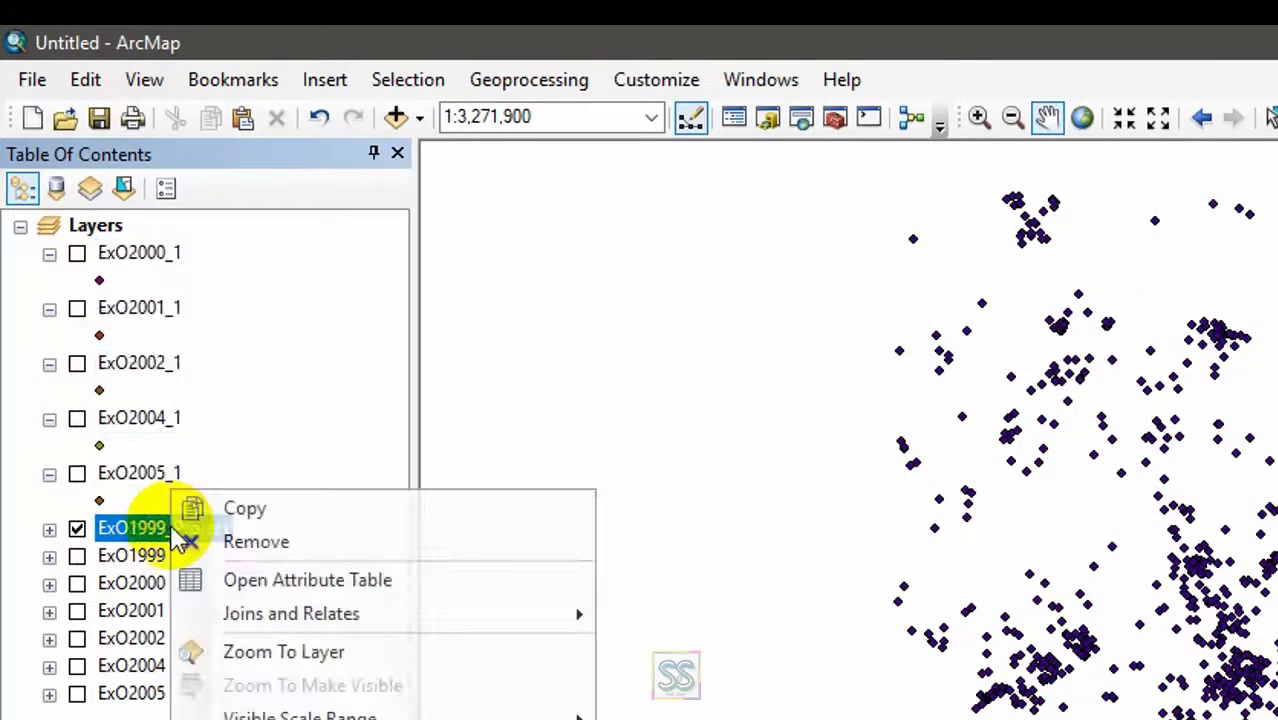
pyautogui.click(270, 719)
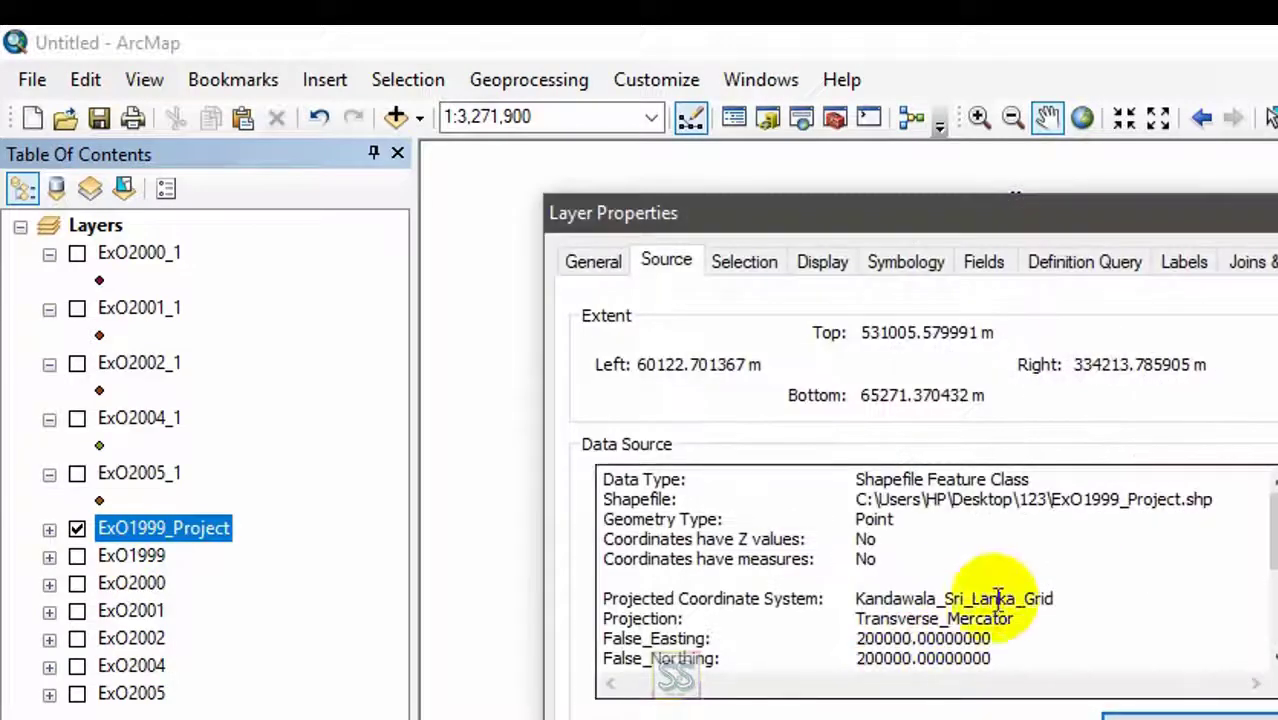
pyautogui.moveTo(1062, 599); pyautogui.dragTo(826, 598)
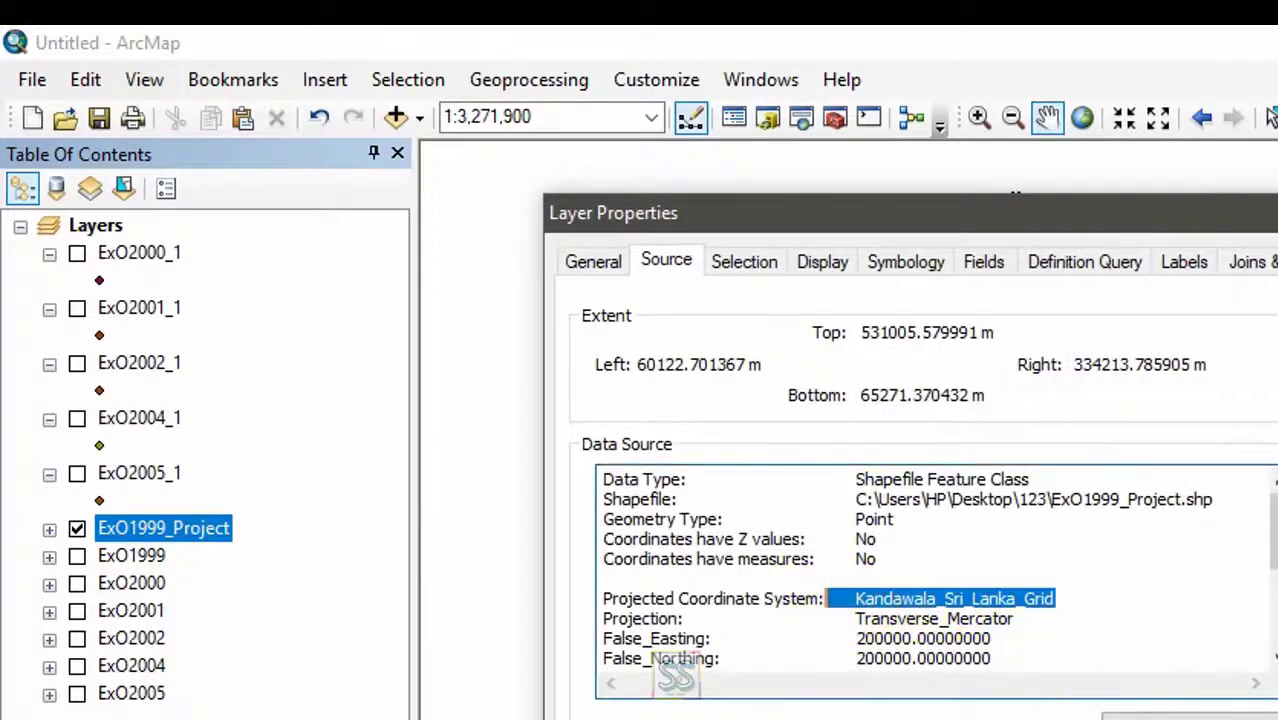
pyautogui.press('Escape')
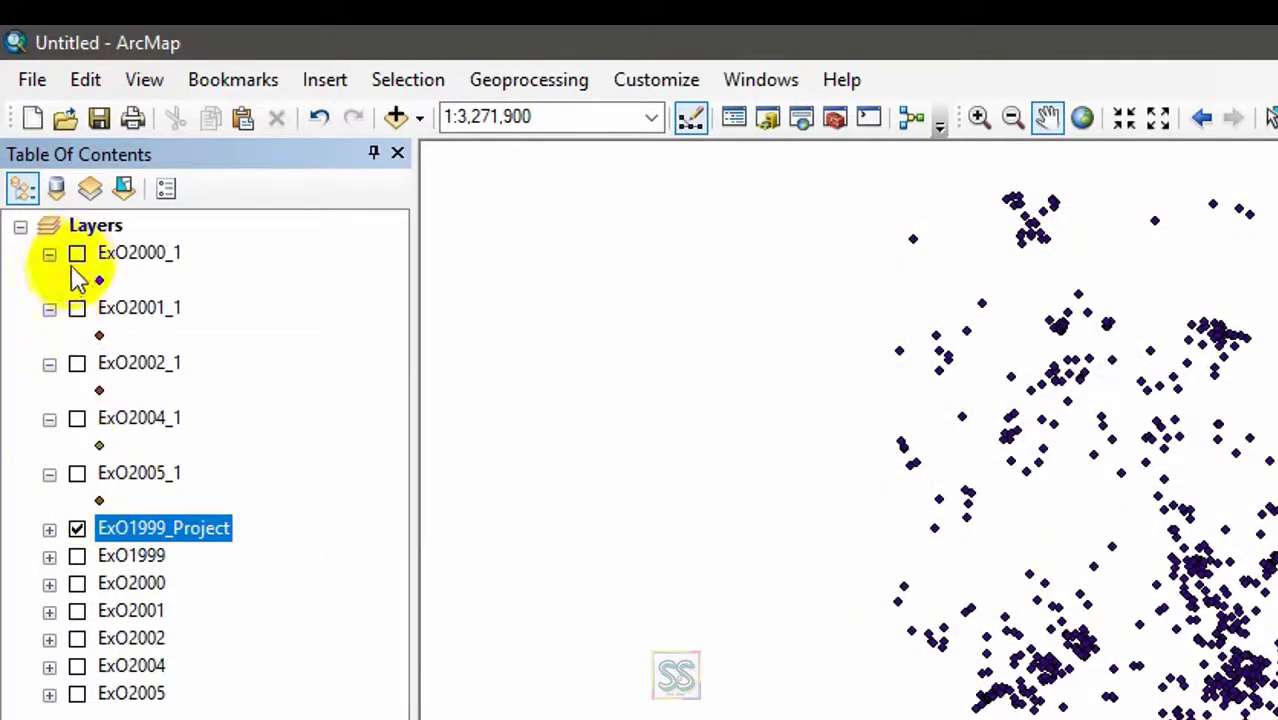
# Show the five _1 layers, hide ExO1999_Project, and collapse the _1 legends
pyautogui.click(77, 254)
pyautogui.click(77, 309)
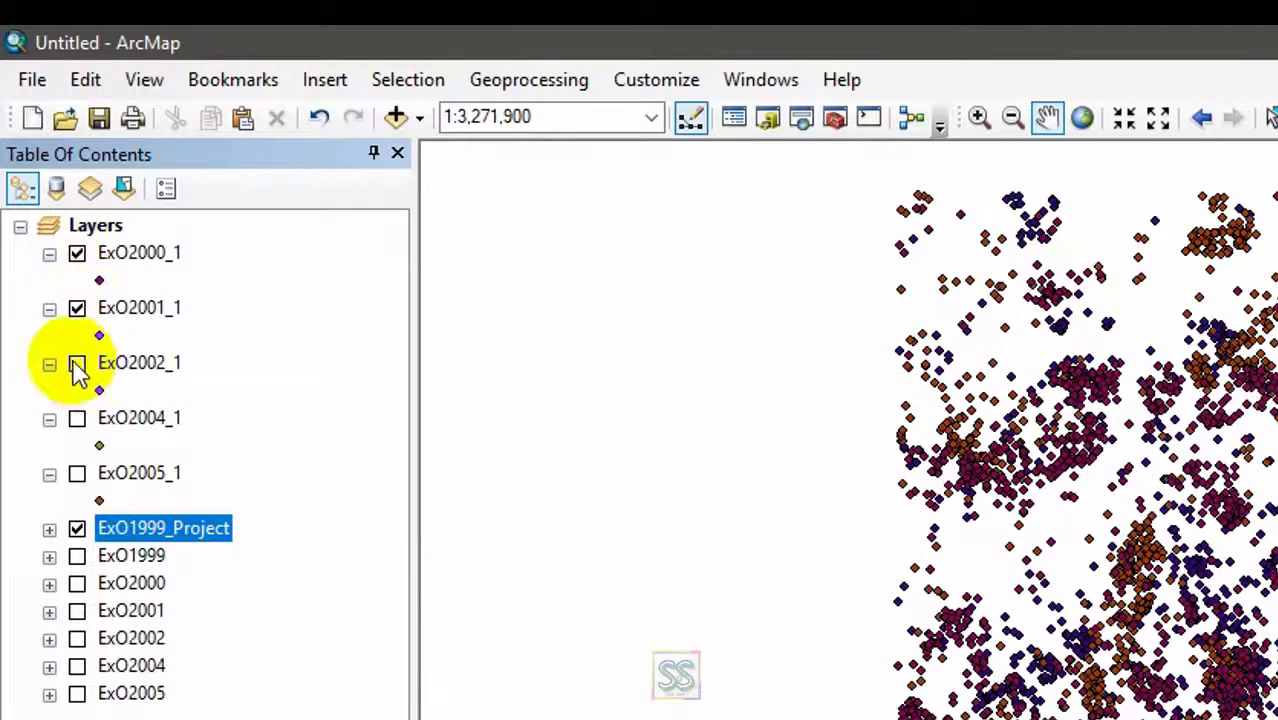
pyautogui.click(77, 364)
pyautogui.click(77, 419)
pyautogui.click(77, 474)
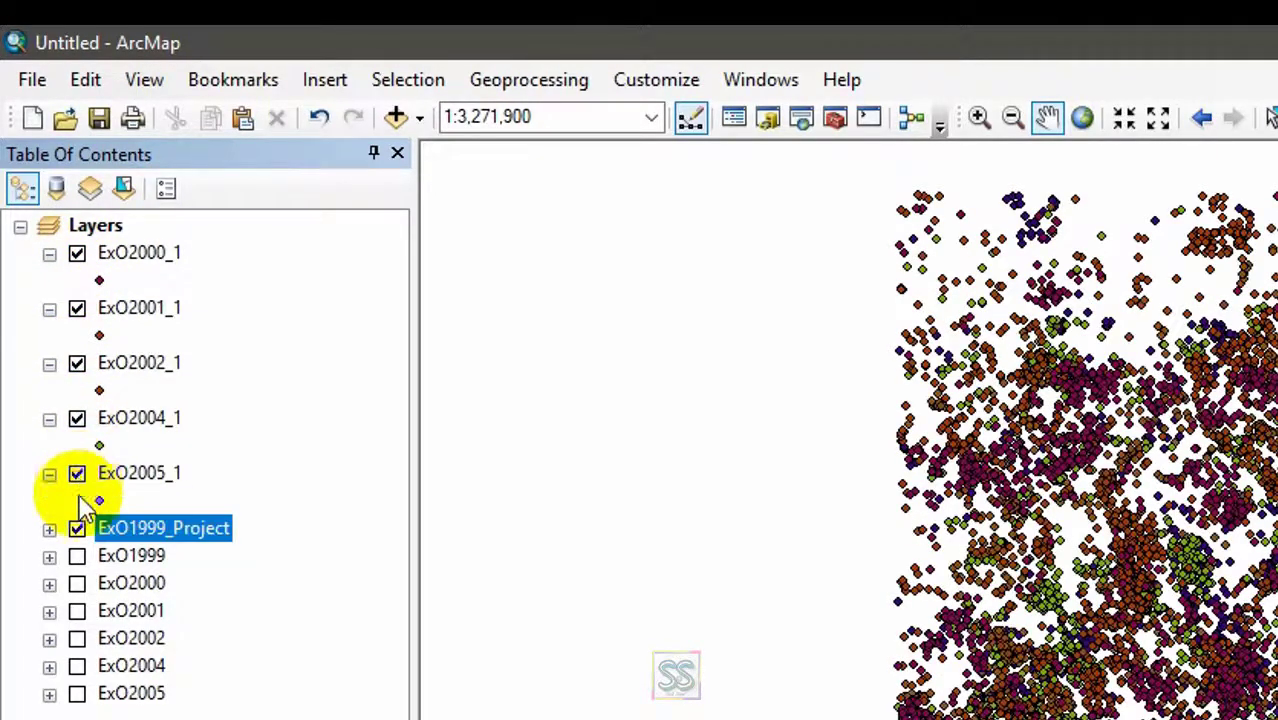
pyautogui.click(77, 530)
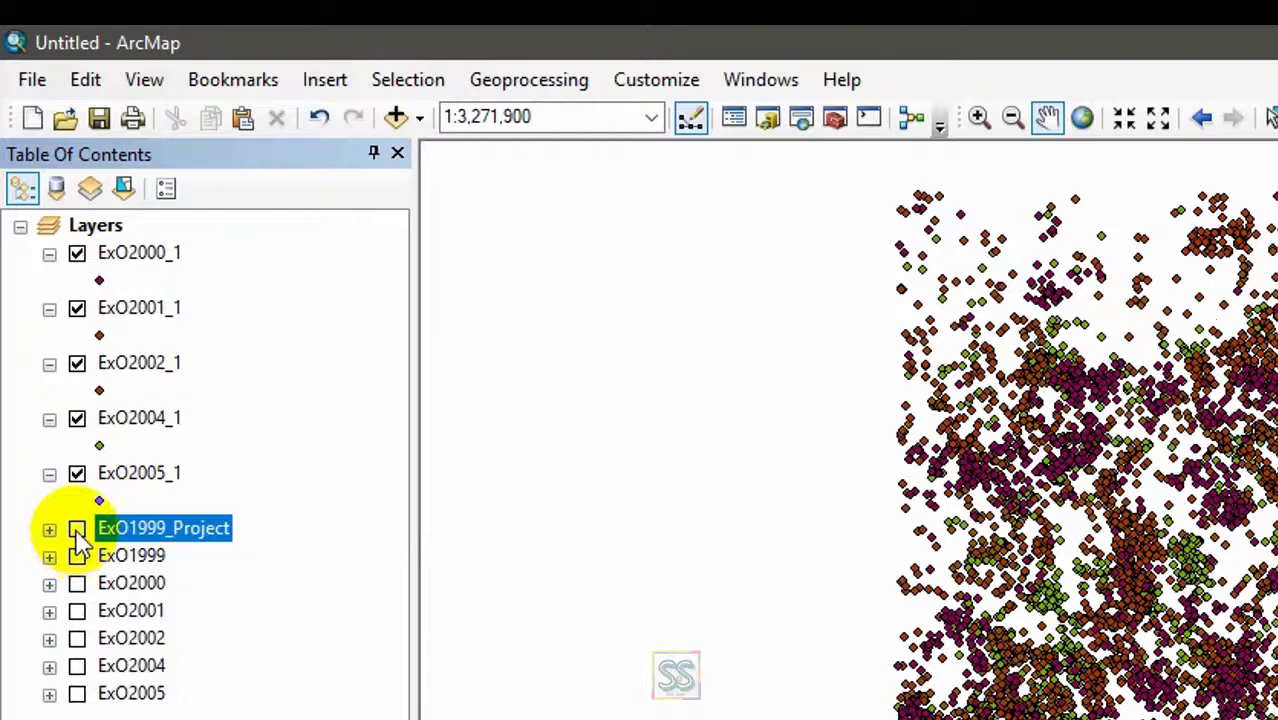
pyautogui.click(49, 474)
pyautogui.click(49, 419)
pyautogui.click(49, 364)
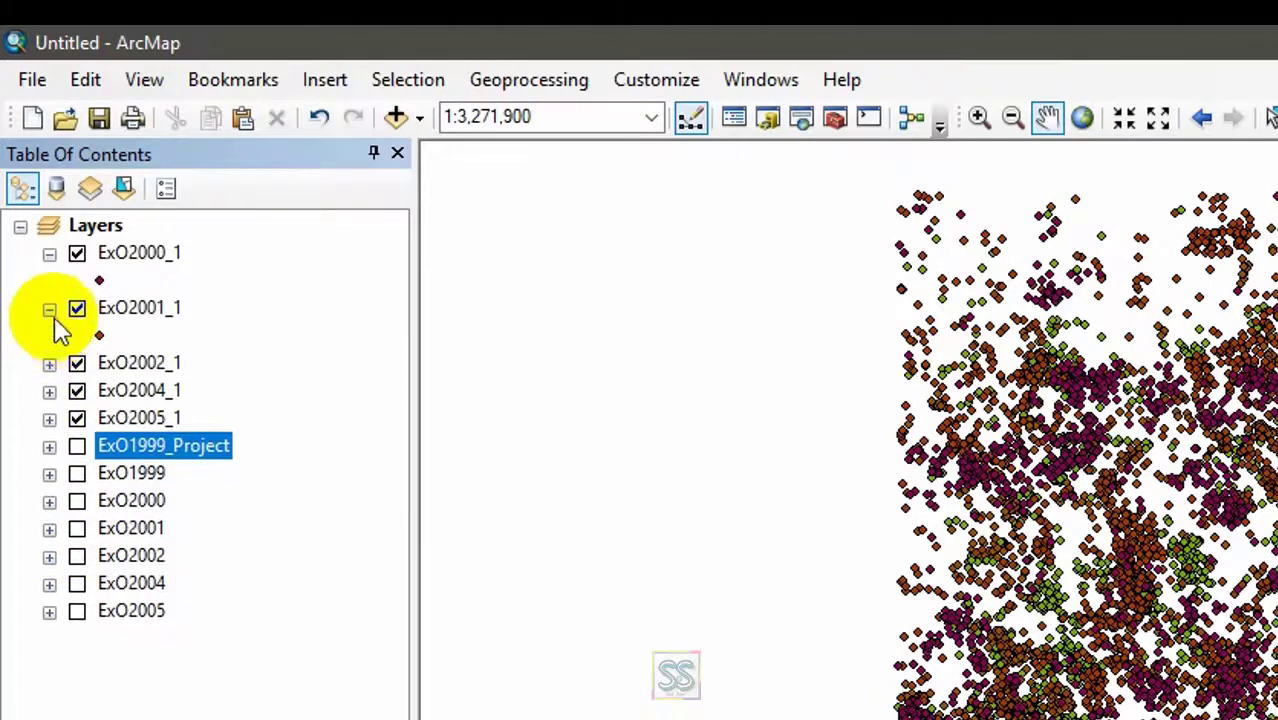
pyautogui.click(49, 309)
pyautogui.click(49, 254)
pyautogui.rightClick(100, 253)
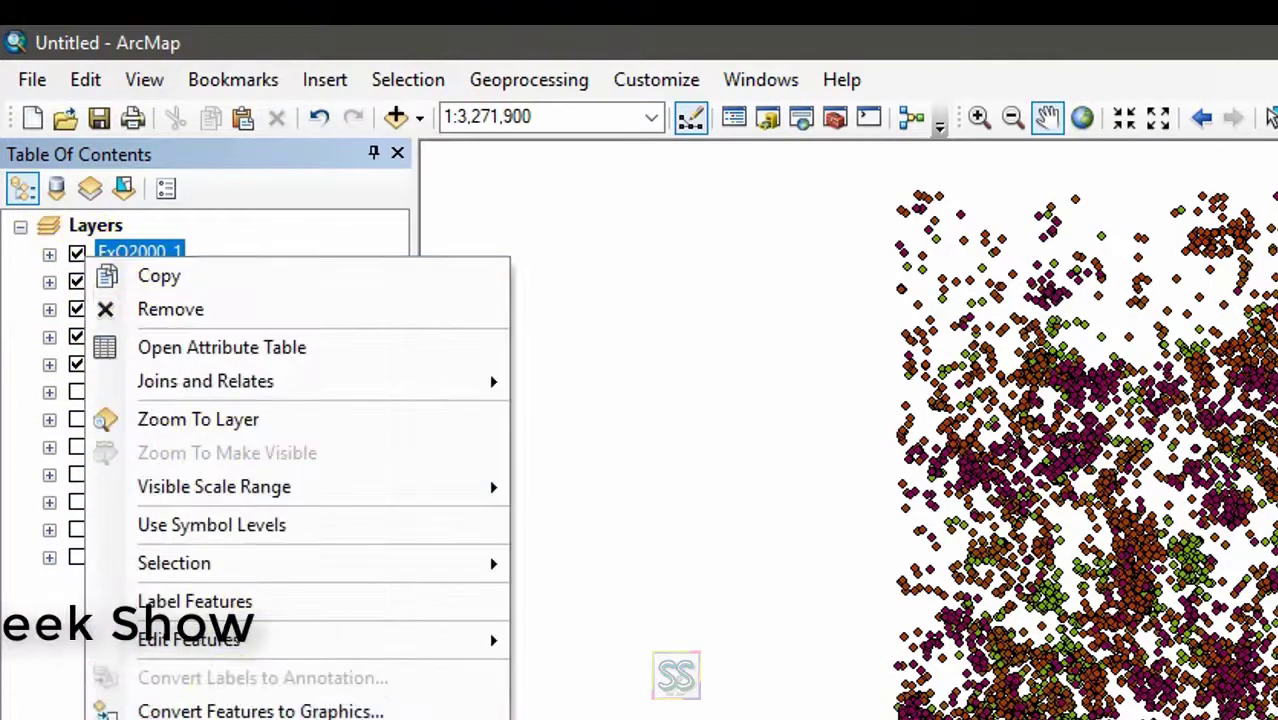
pyautogui.click(160, 716)
pyautogui.moveTo(856, 598); pyautogui.dragTo(1053, 598)
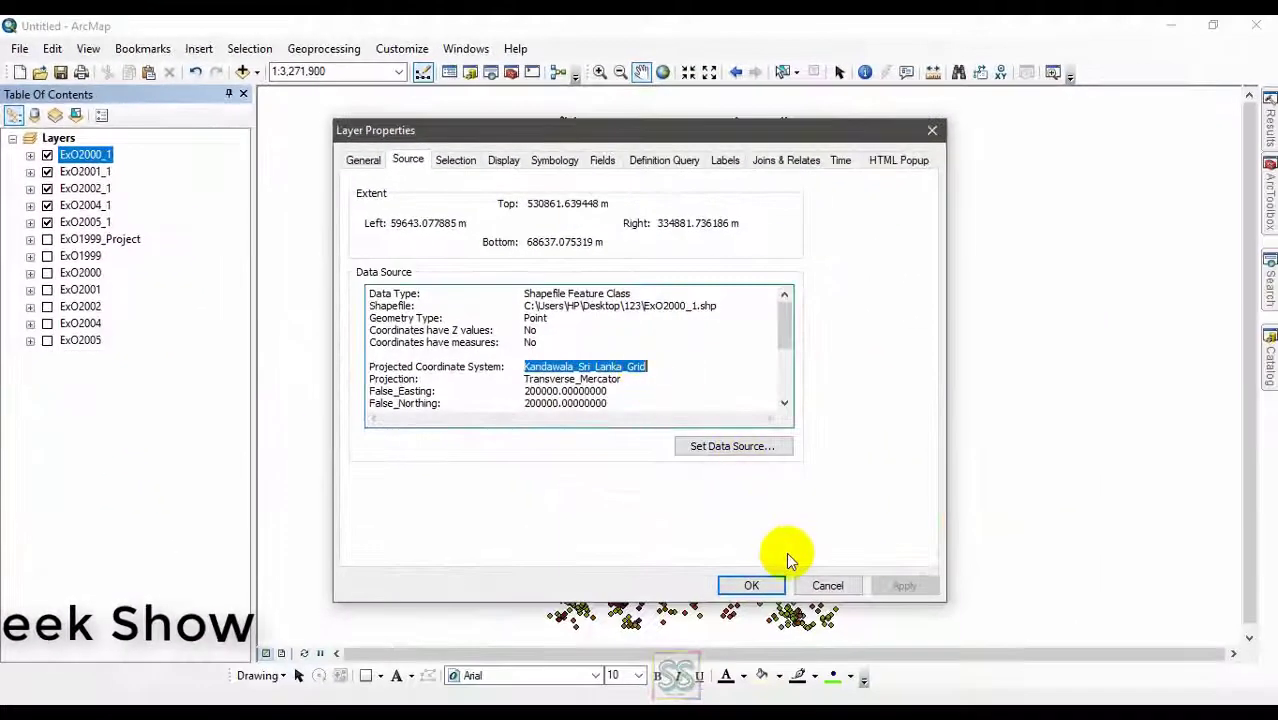
pyautogui.click(825, 588)
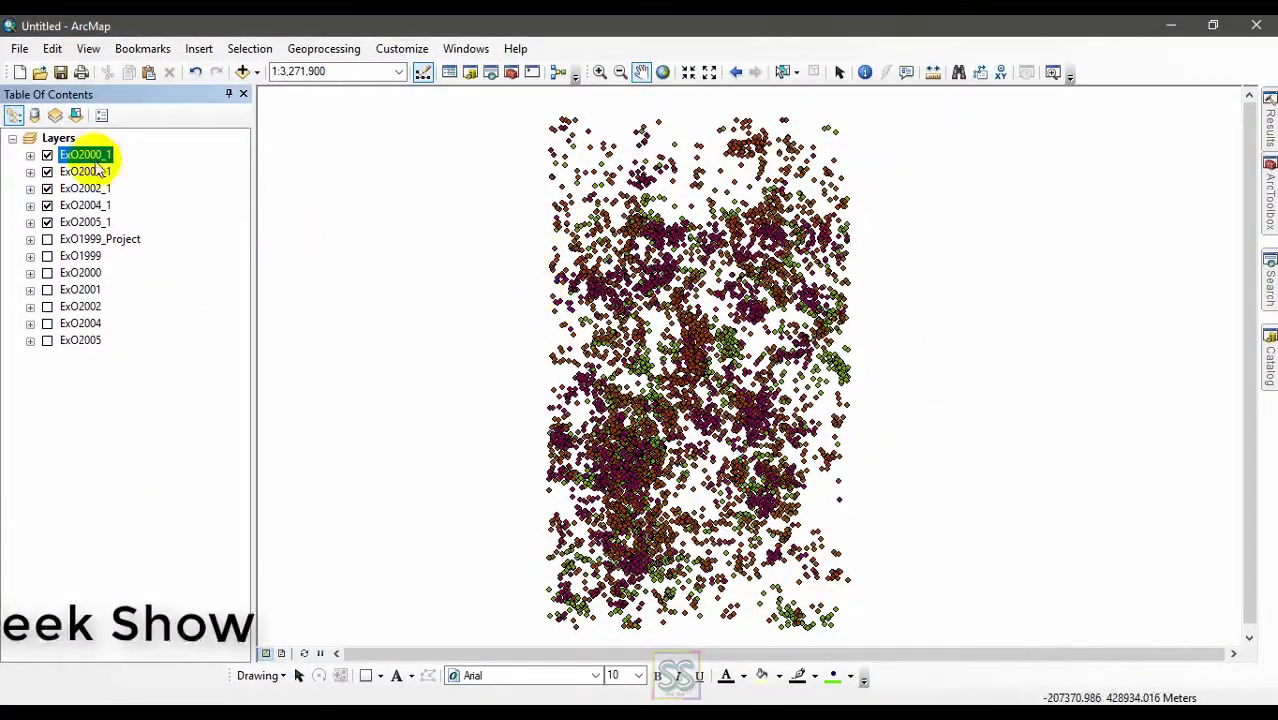